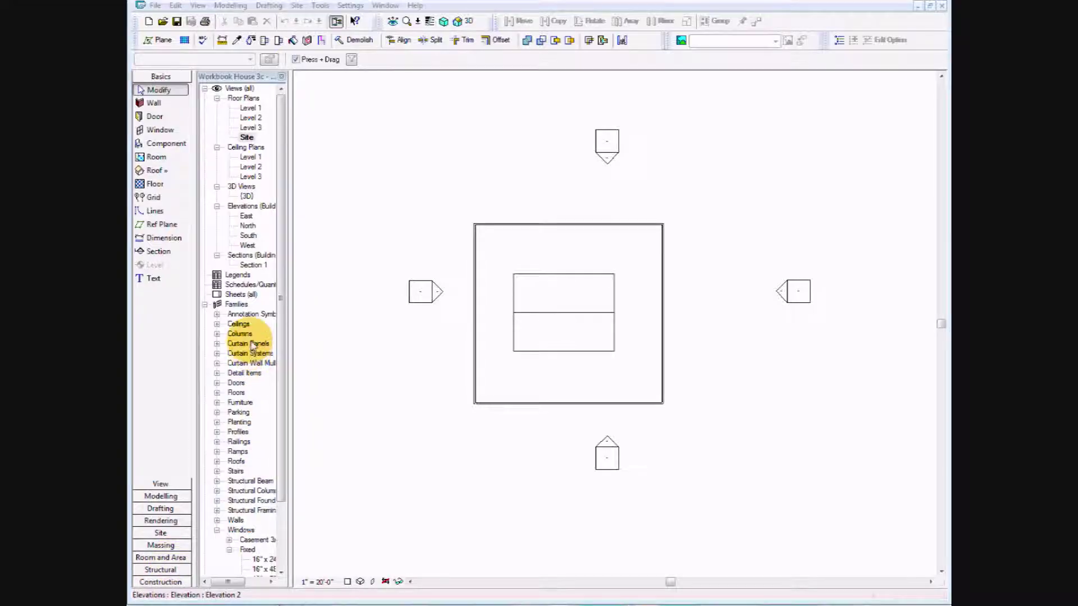
Glance at the {3D} view, then open the Site floor plan and show the Site design tools.
double_click(246, 197)
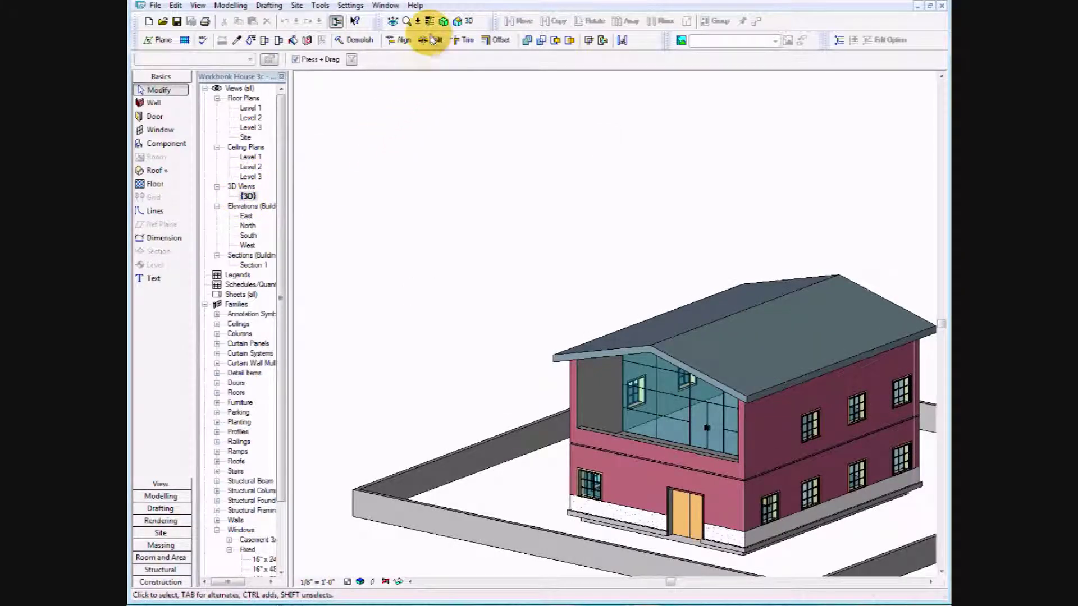
double_click(244, 138)
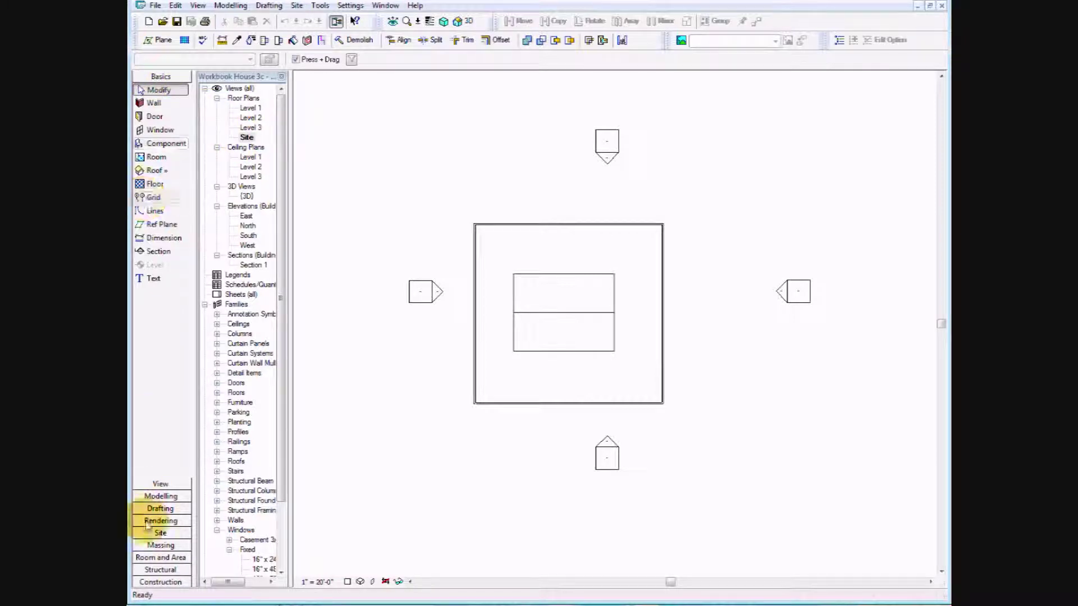
click(162, 584)
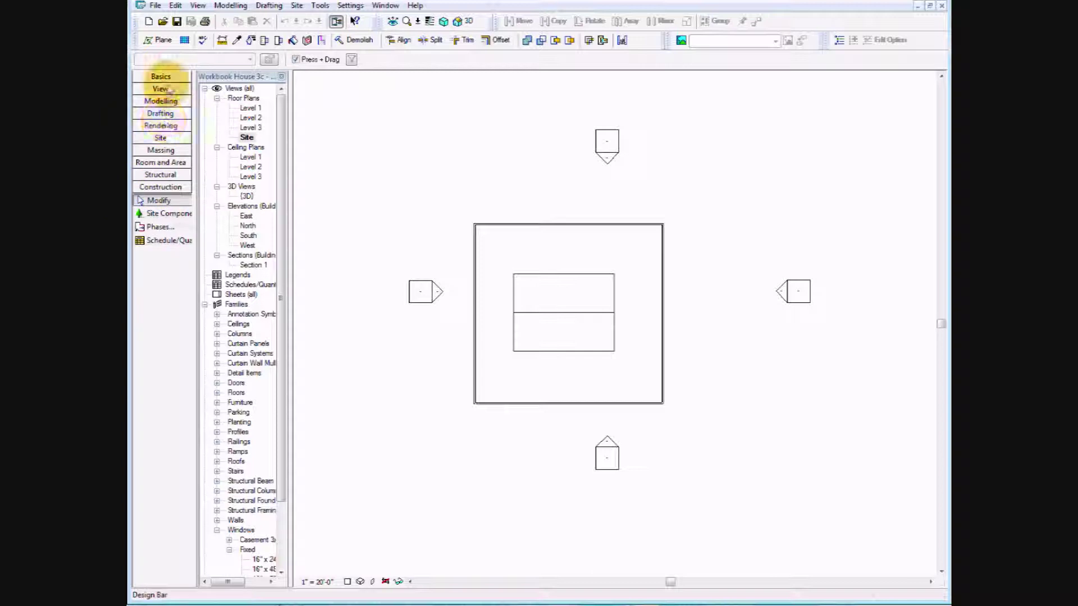
click(166, 137)
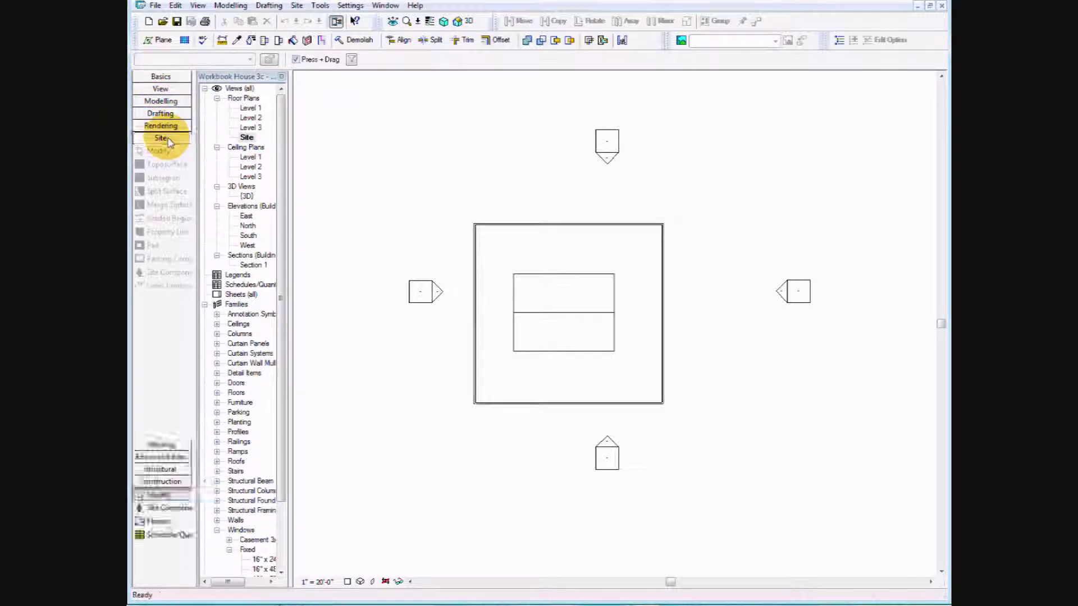
Start a toposurface and place an outer ring of points at -6' around the building.
click(159, 165)
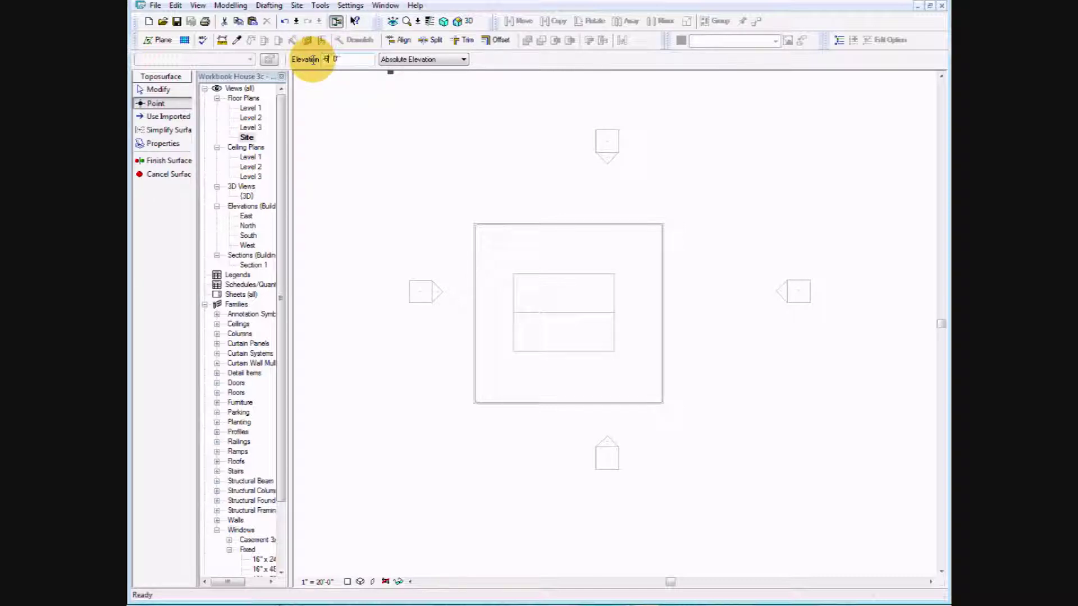
text(-6)
click(318, 115)
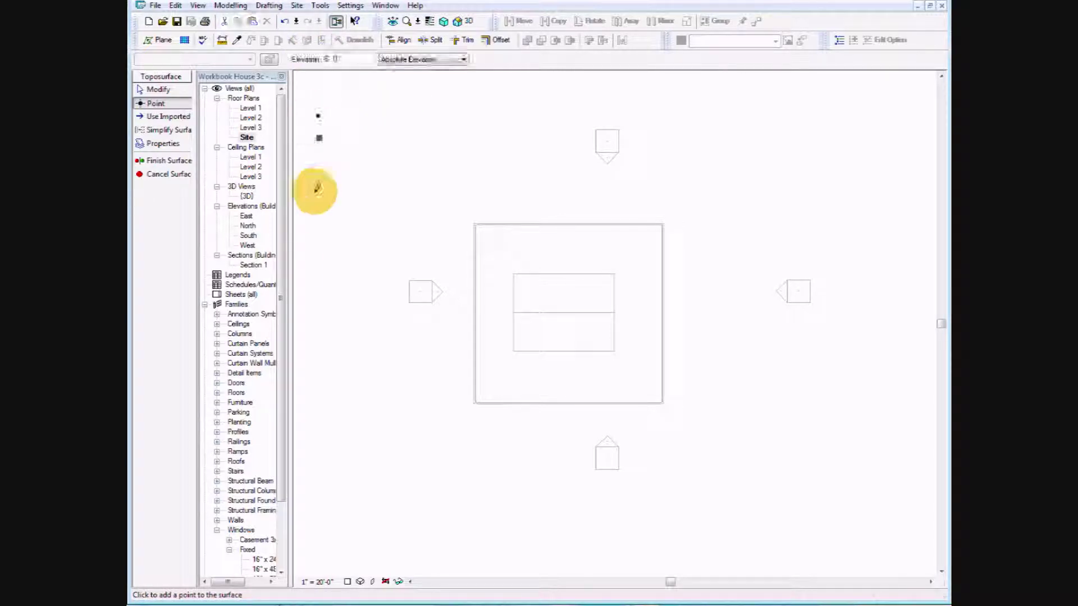
click(319, 330)
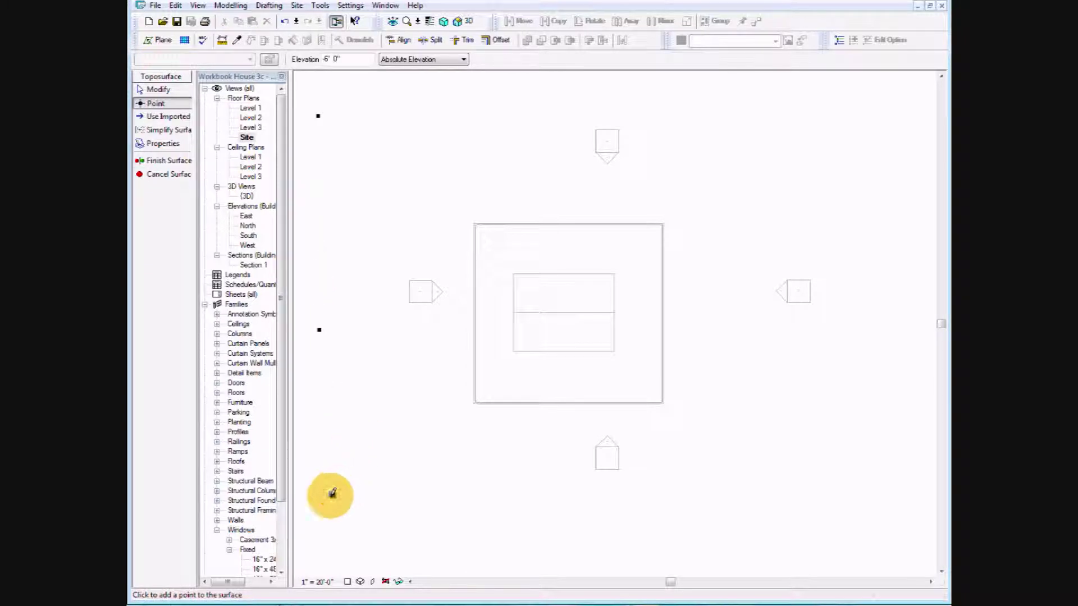
click(327, 520)
click(551, 562)
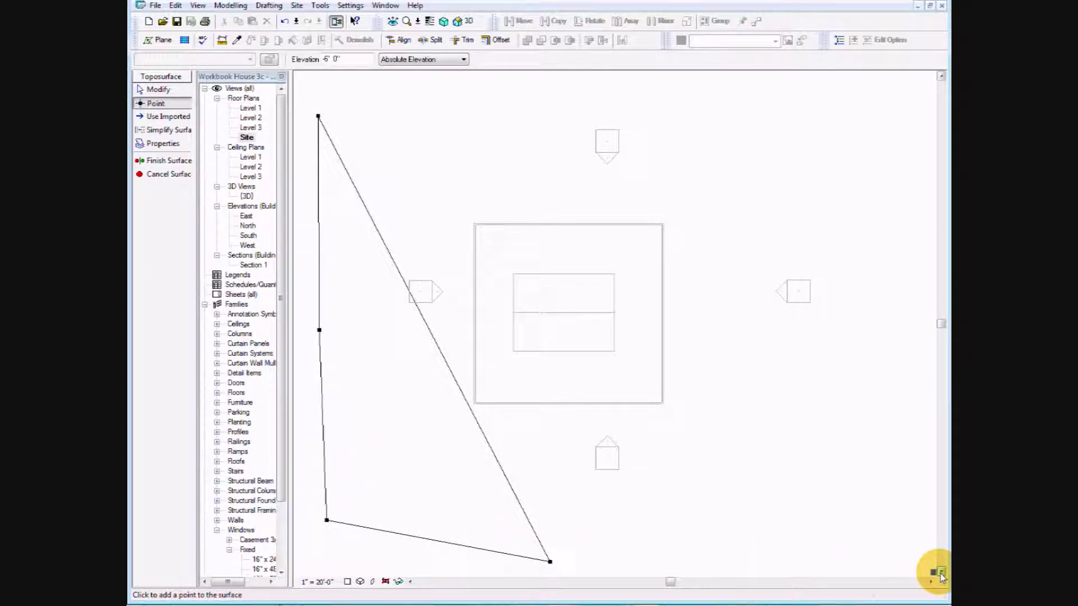
click(879, 551)
click(878, 389)
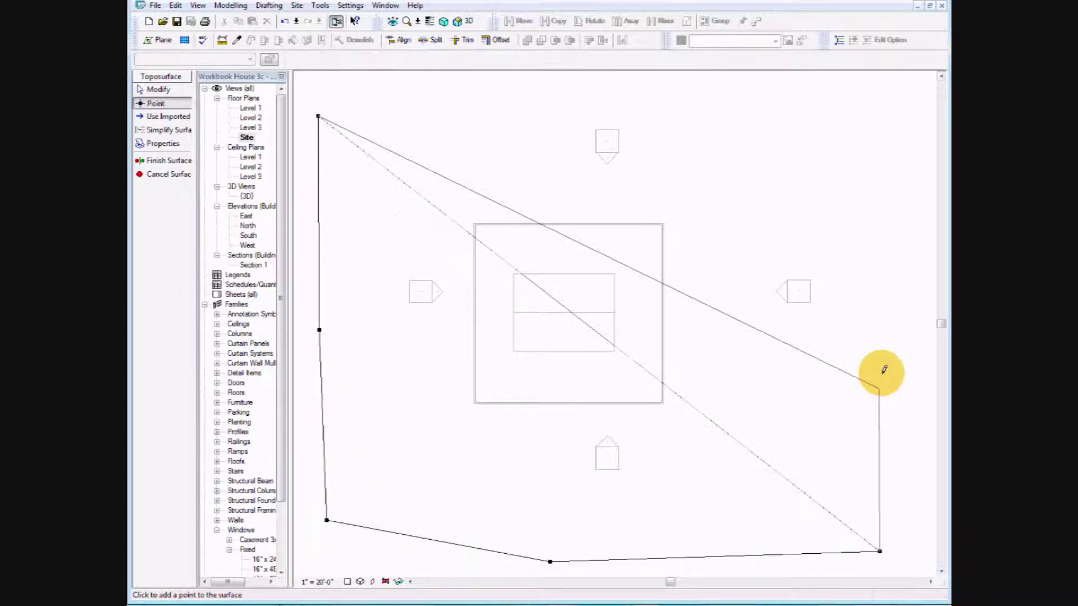
click(874, 168)
click(533, 92)
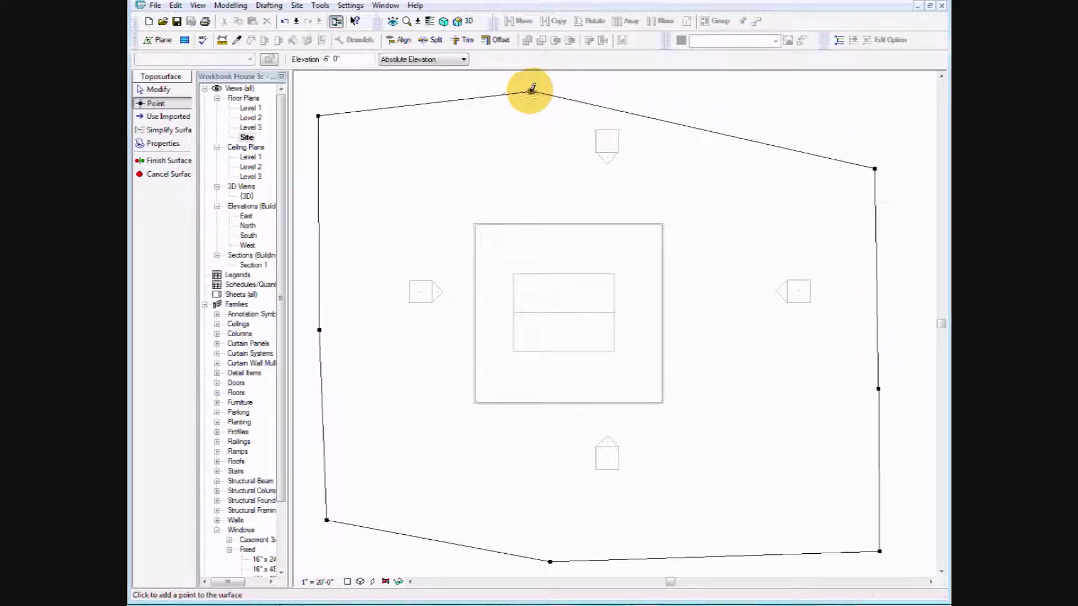
Change the point elevation and place an inner ring of points at -5'.
click(325, 58)
text(8)
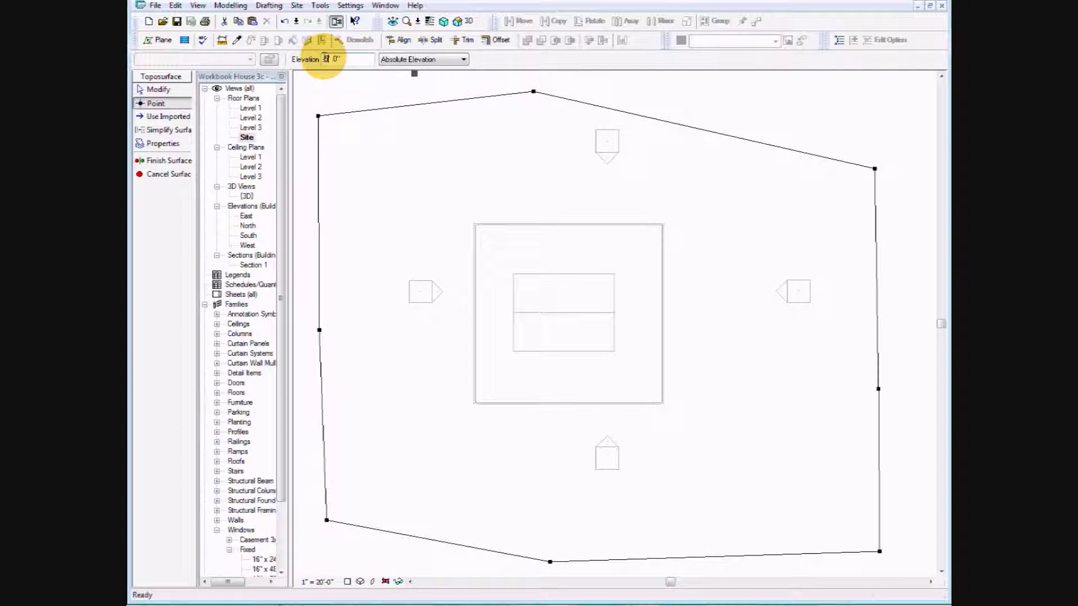
click(359, 146)
click(357, 330)
click(377, 476)
click(485, 516)
click(640, 532)
click(859, 532)
click(847, 318)
click(780, 183)
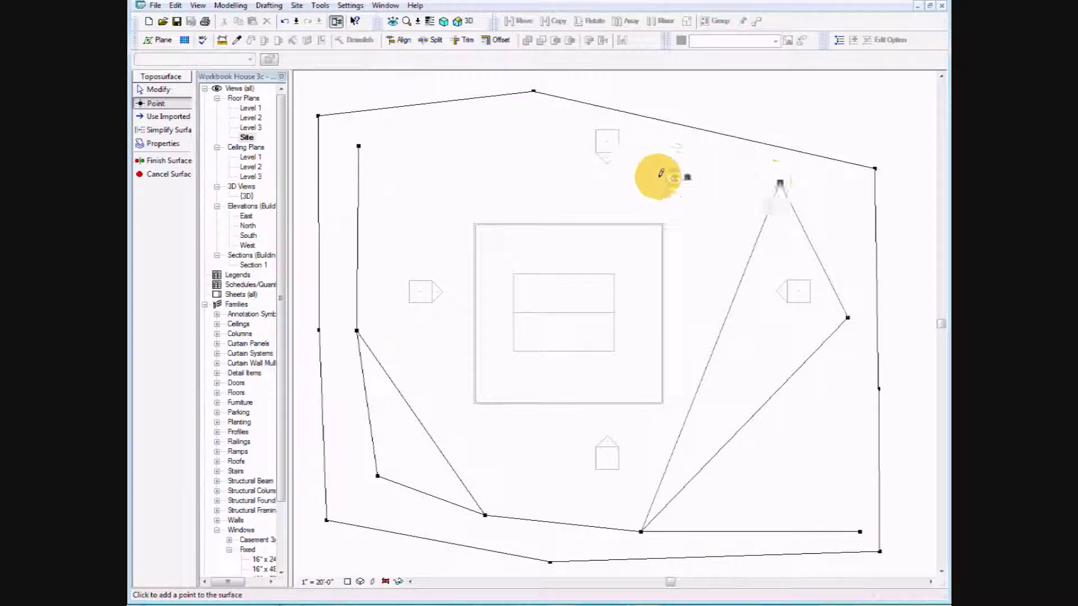
click(540, 150)
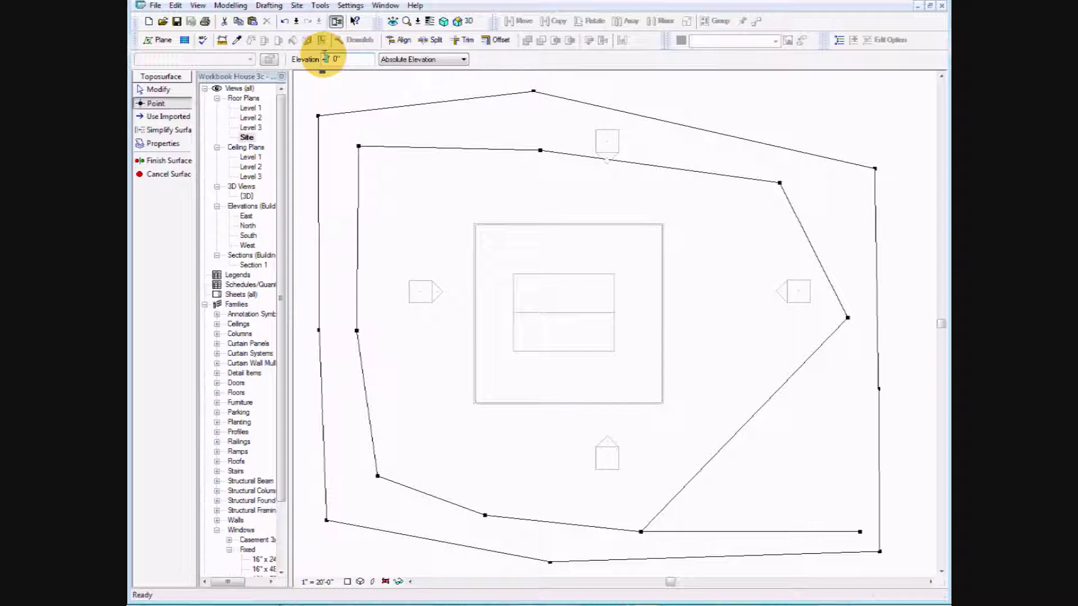
Place a ring of toposurface points at -3' elevation around the building.
click(328, 59)
text(-3)
click(420, 178)
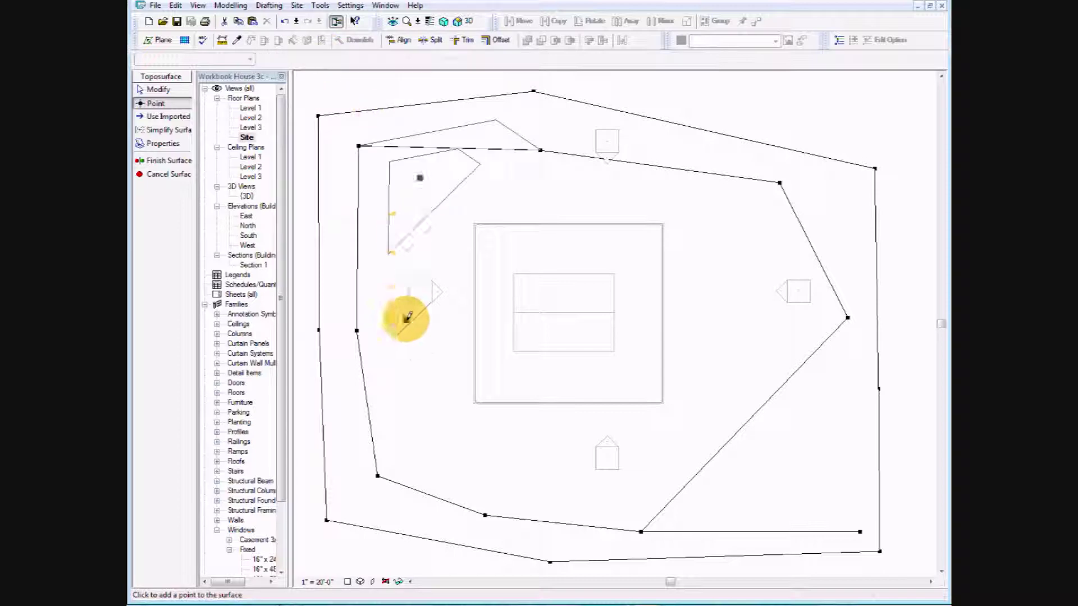
click(407, 319)
click(419, 442)
click(533, 493)
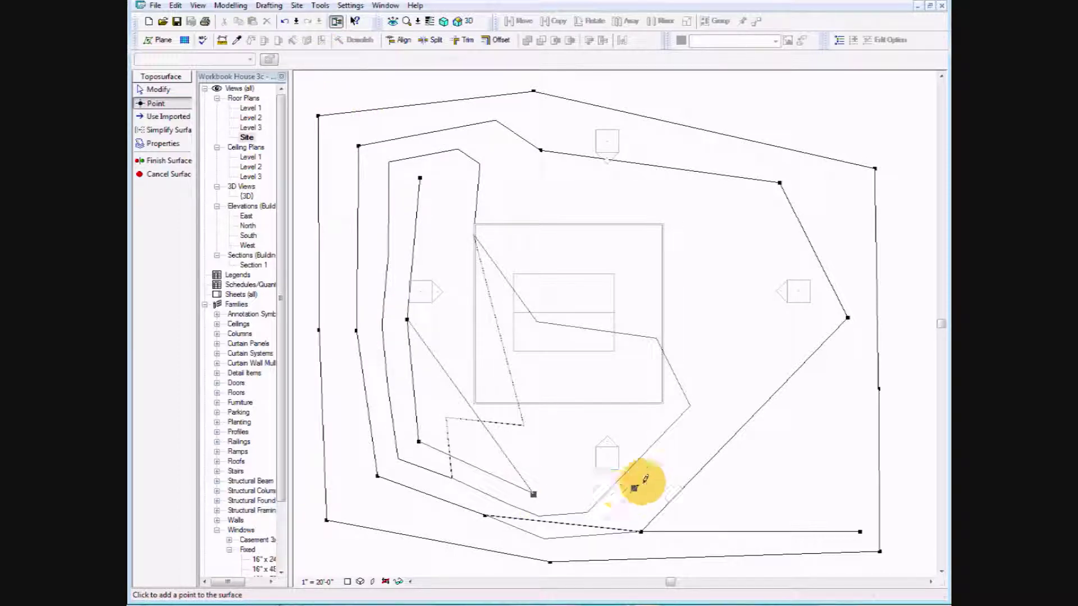
click(676, 466)
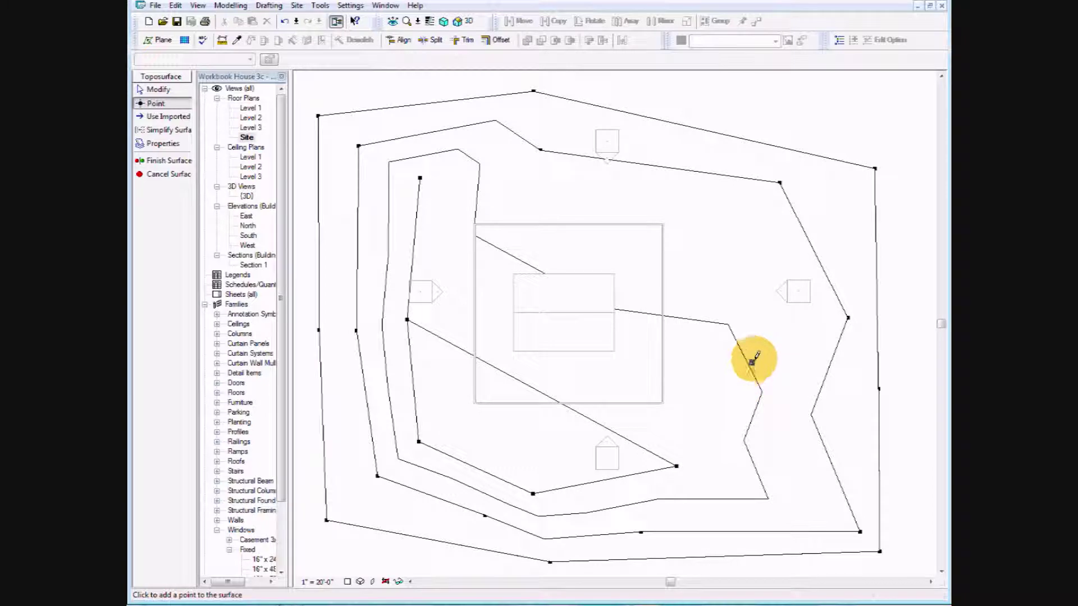
click(790, 386)
click(769, 258)
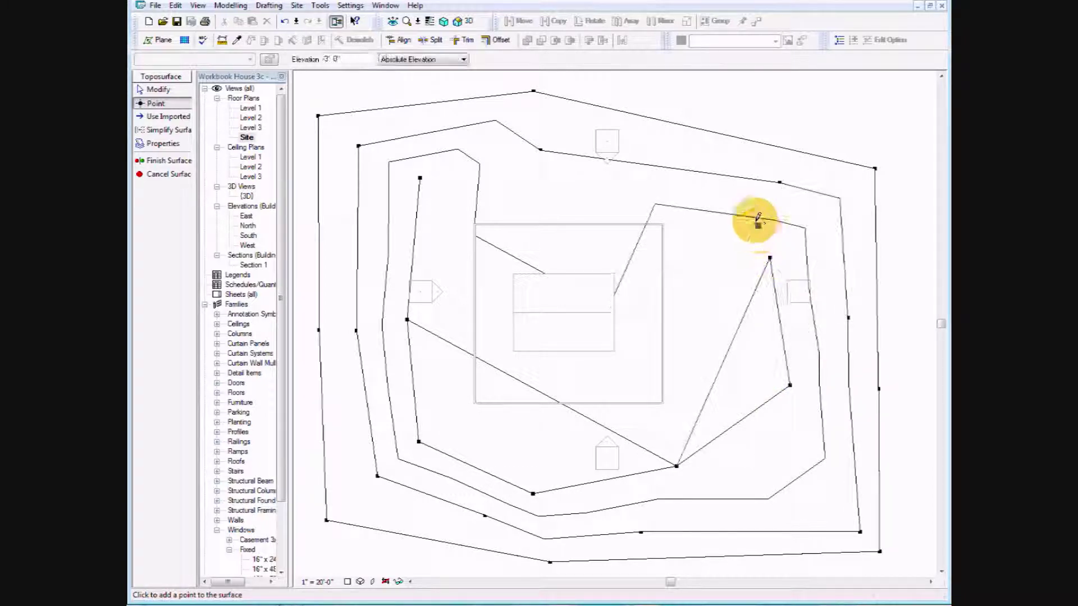
click(738, 199)
click(581, 188)
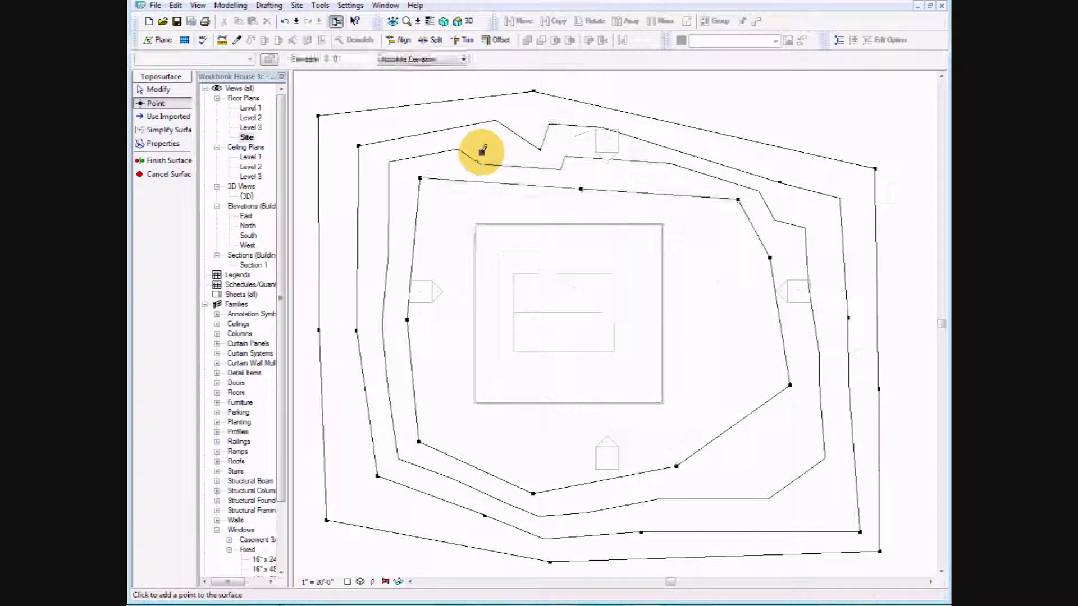
click(497, 148)
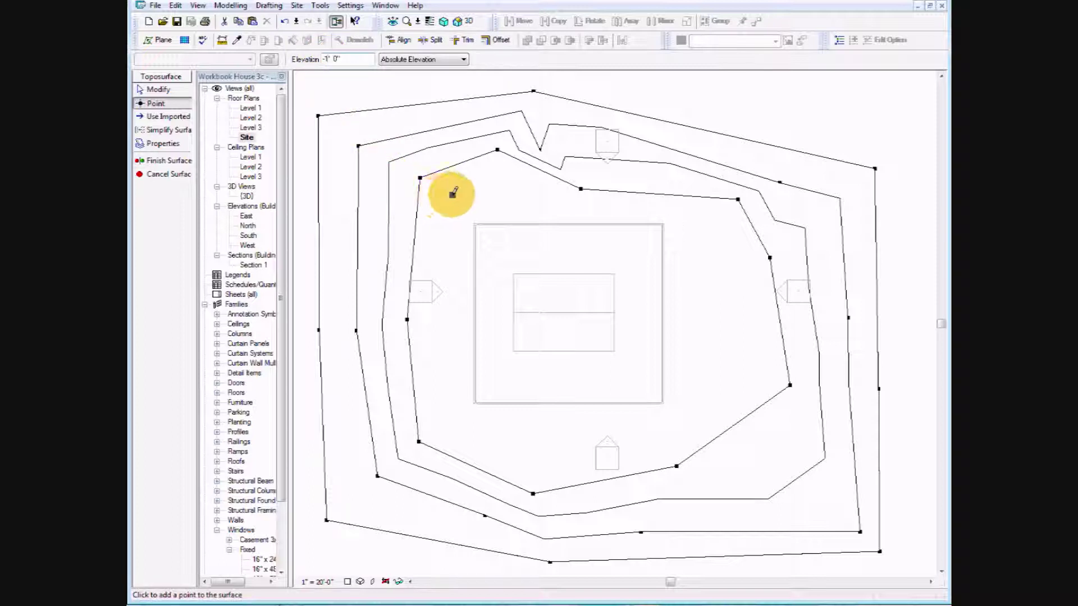
Place a tighter ring of points at -1' and begin a 0' ring.
click(452, 194)
click(441, 323)
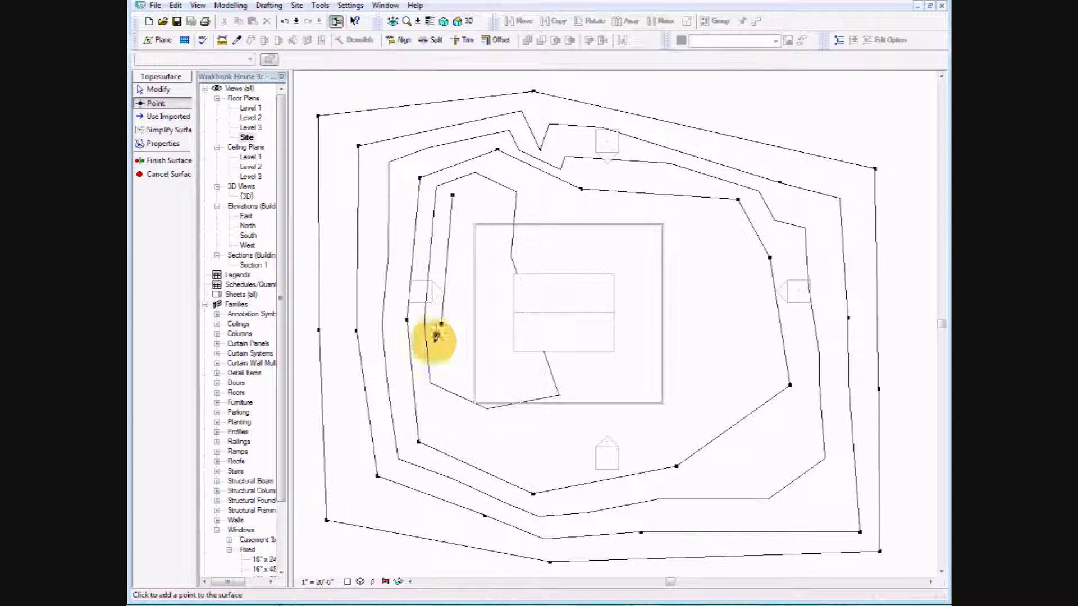
click(448, 418)
click(511, 456)
click(676, 428)
click(761, 365)
click(733, 253)
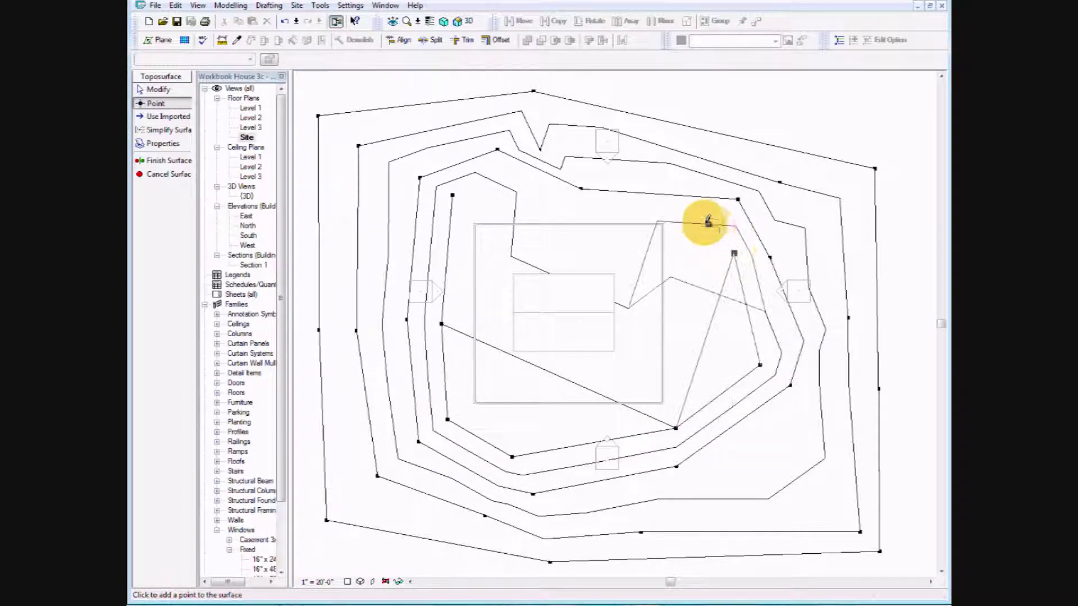
click(694, 211)
click(546, 197)
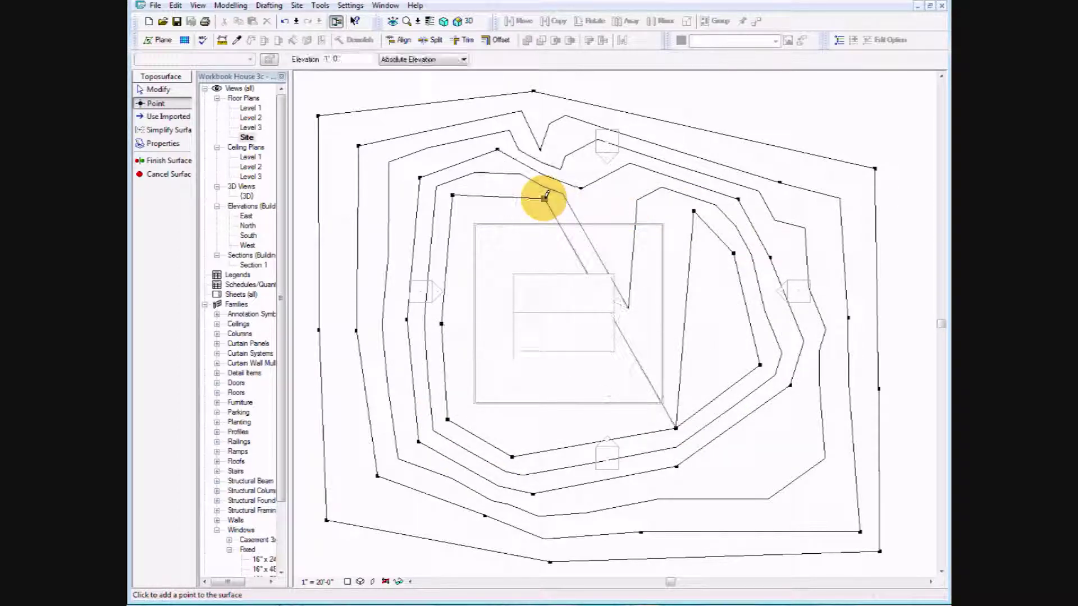
click(509, 189)
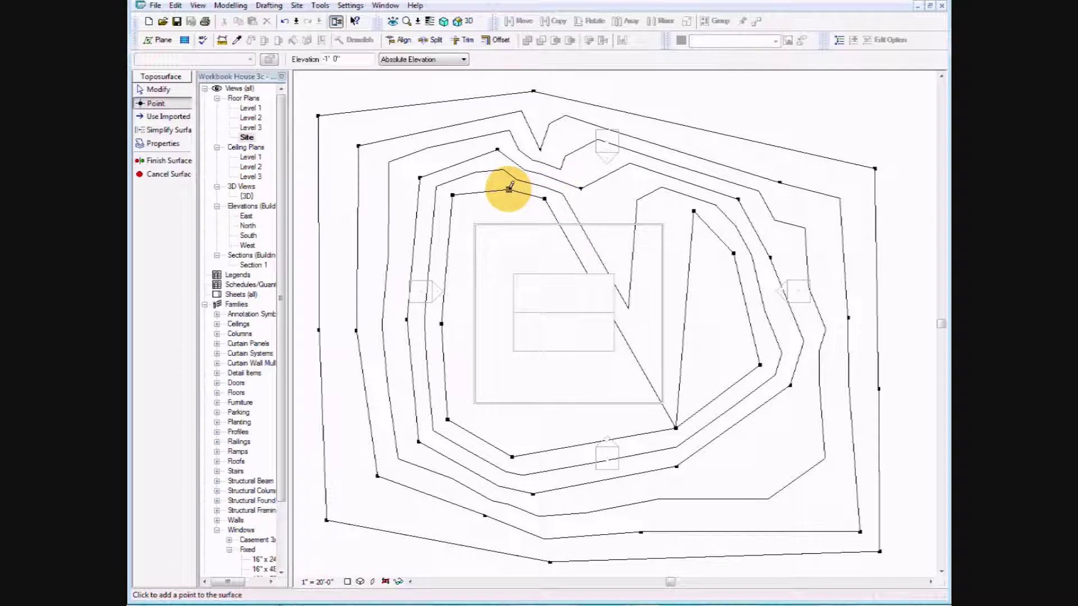
click(613, 203)
text(0)
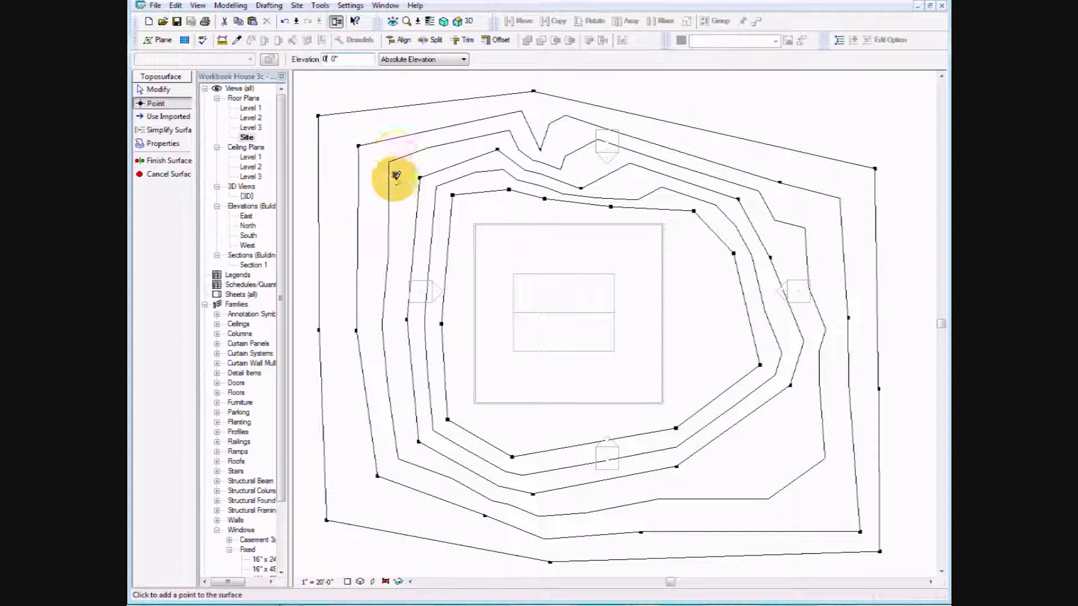
click(471, 216)
Place 0' contour points down the left side and along the bottom of the building.
click(455, 267)
click(459, 332)
click(459, 383)
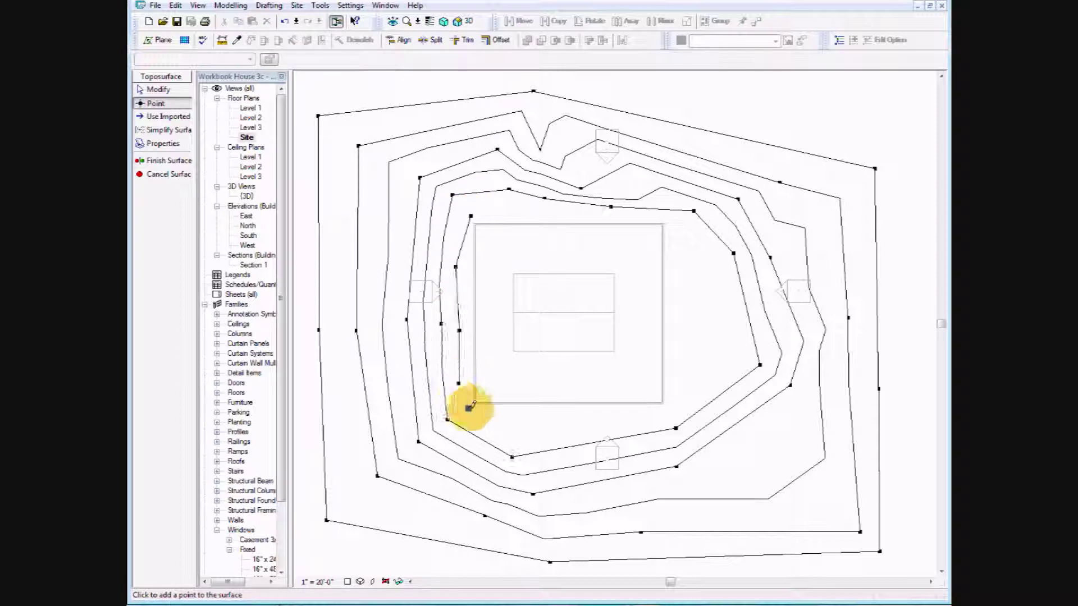
click(487, 420)
click(549, 416)
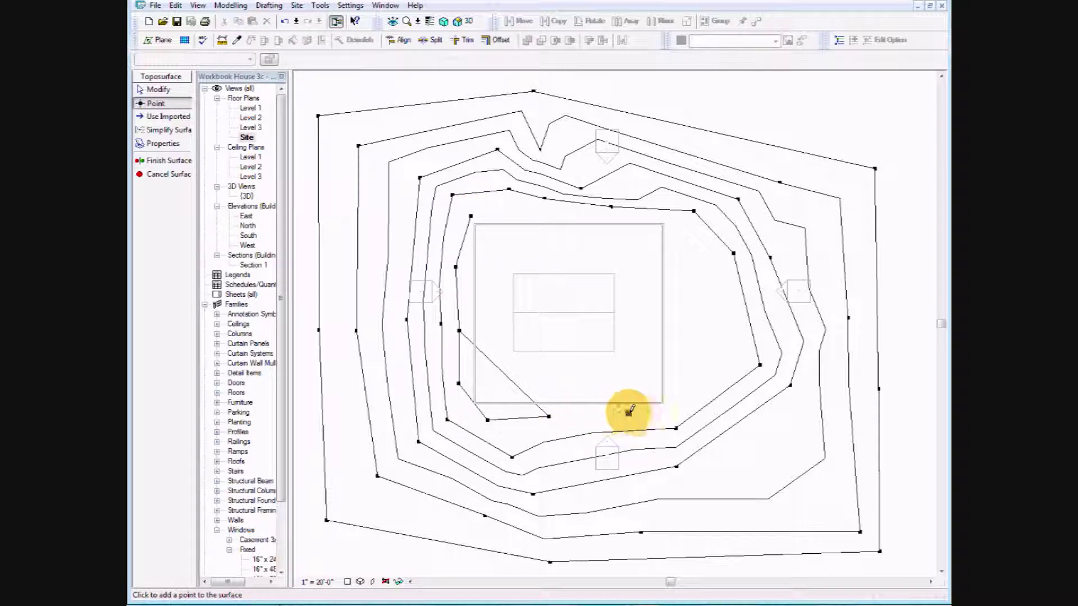
click(640, 415)
click(694, 399)
Close the 0' contour ring up the right side and across the top of the building.
click(715, 359)
click(711, 308)
click(695, 253)
click(681, 218)
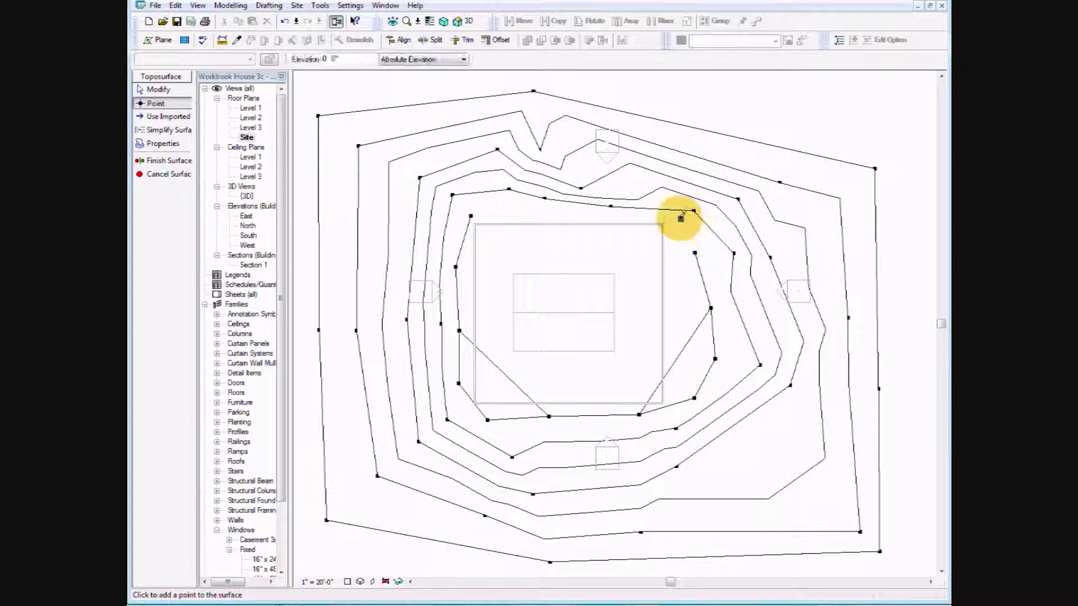
click(588, 214)
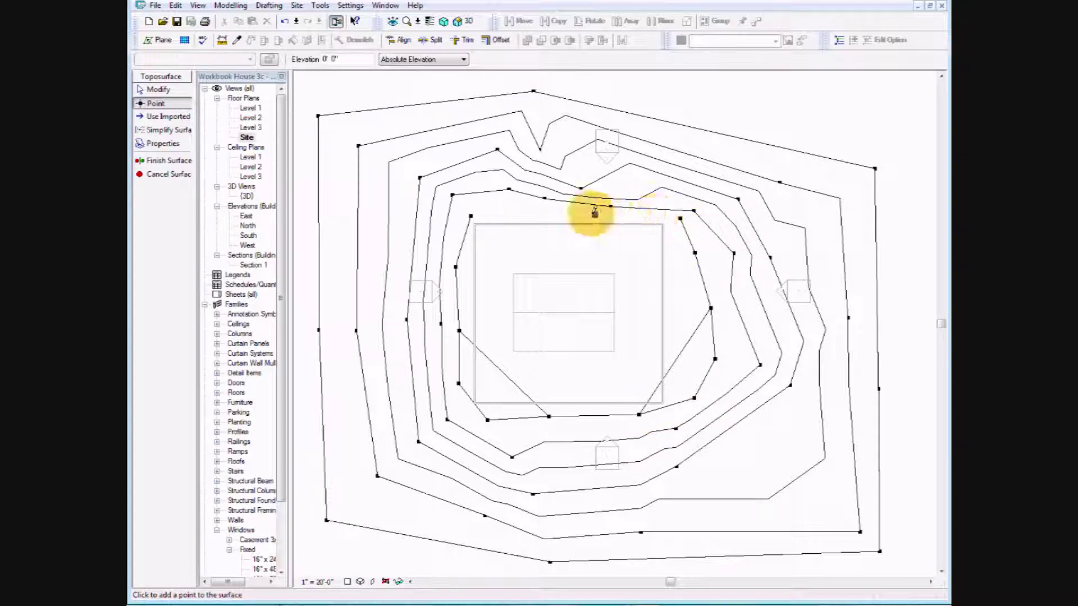
click(499, 202)
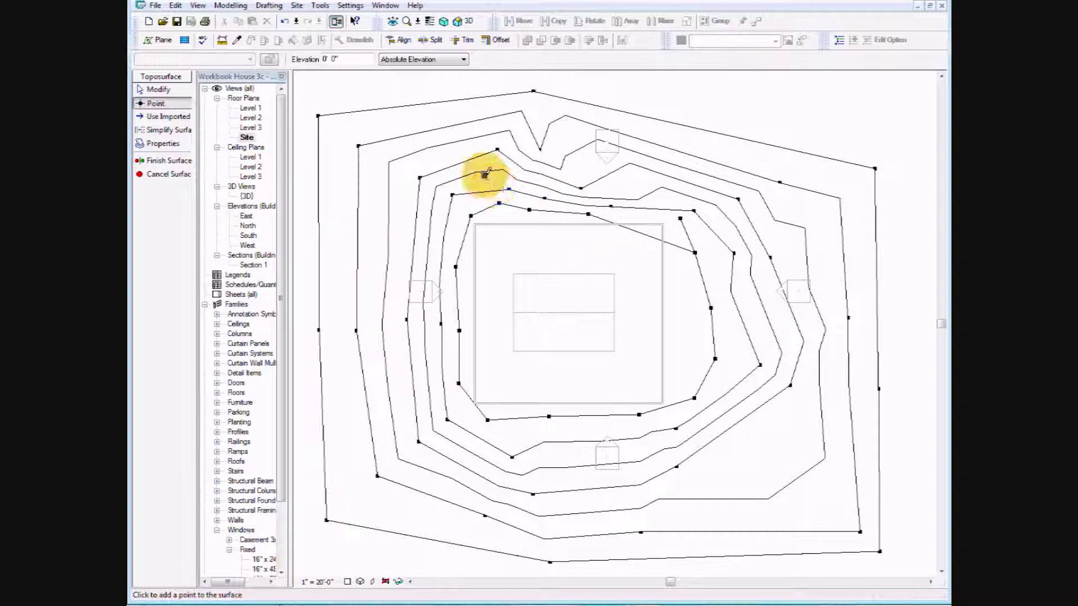
click(653, 216)
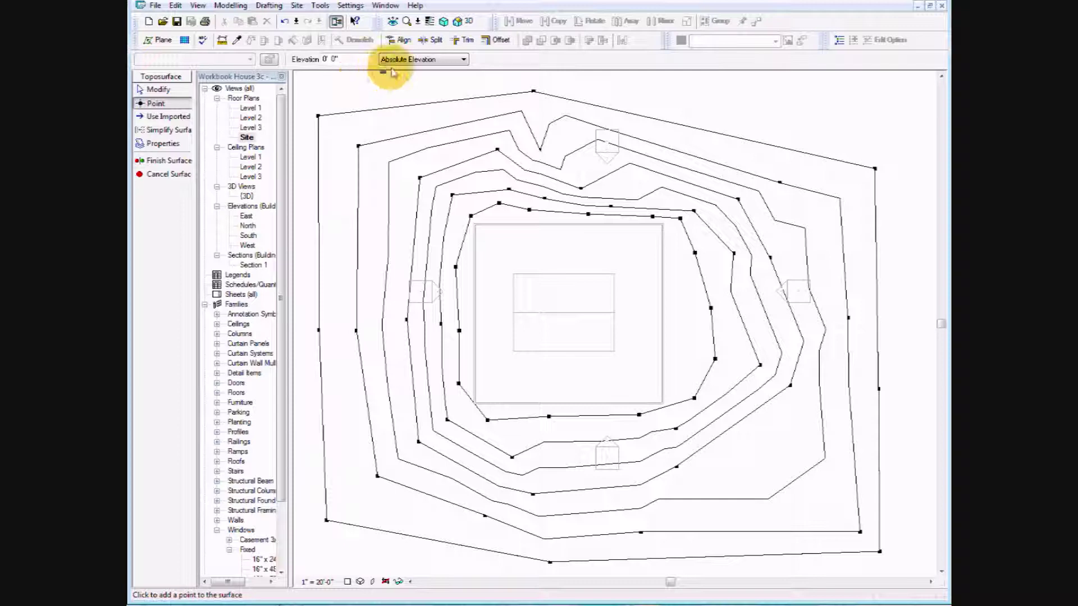
Finish the toposurface and open the {3D} view.
click(183, 167)
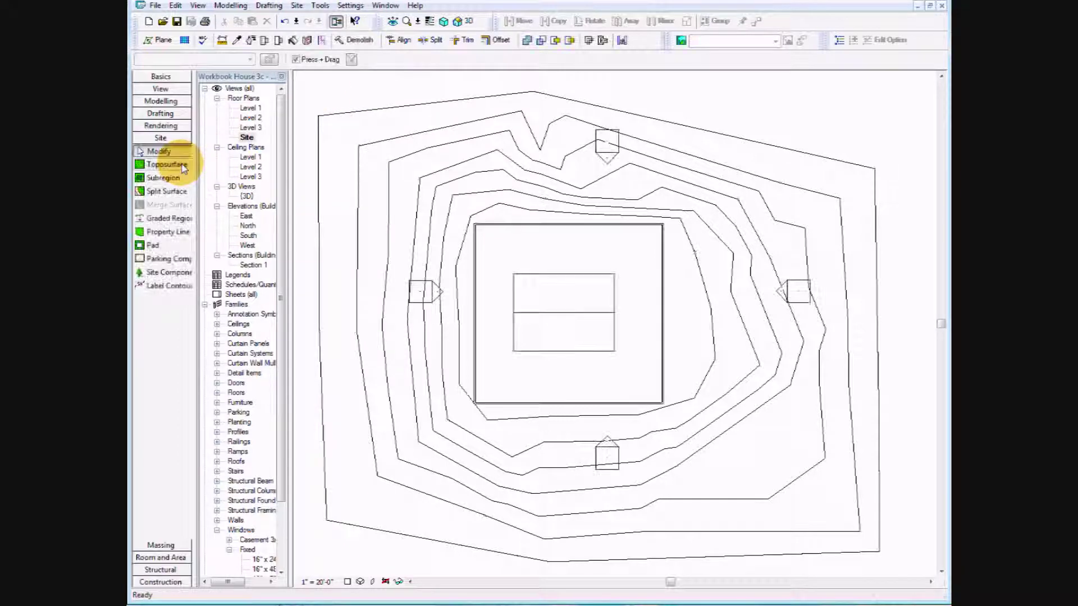
click(459, 24)
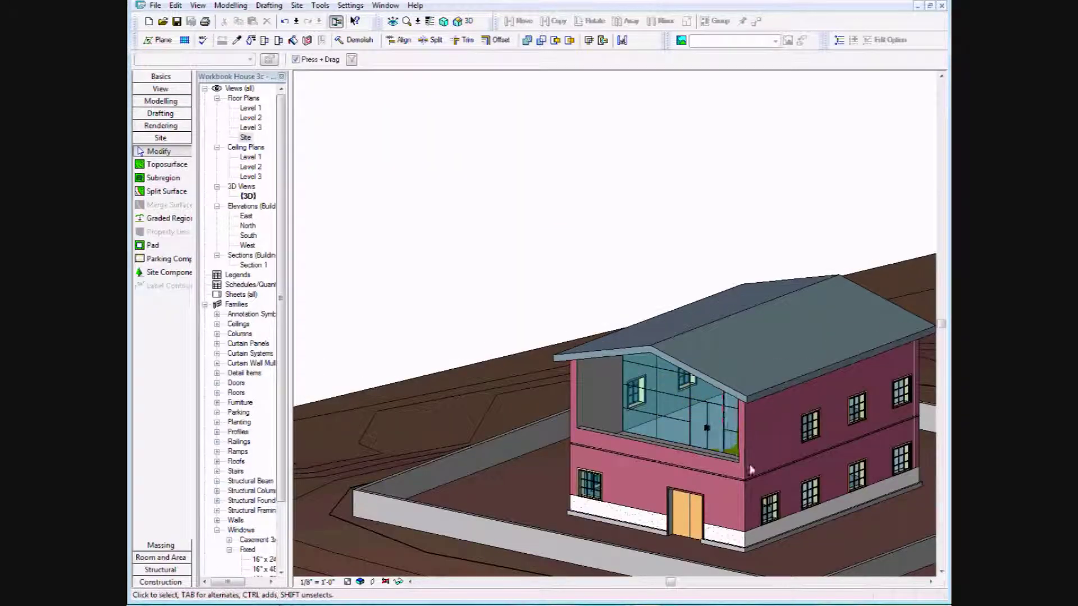
scroll(751, 469, down, 3)
scroll(852, 524, down, 2)
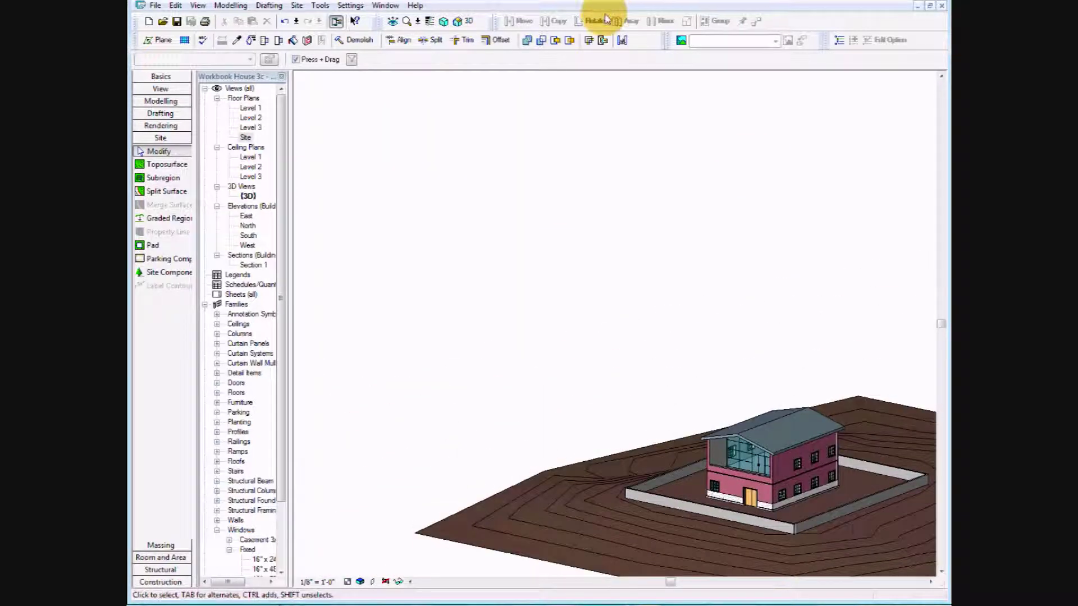
click(246, 195)
double_click(253, 197)
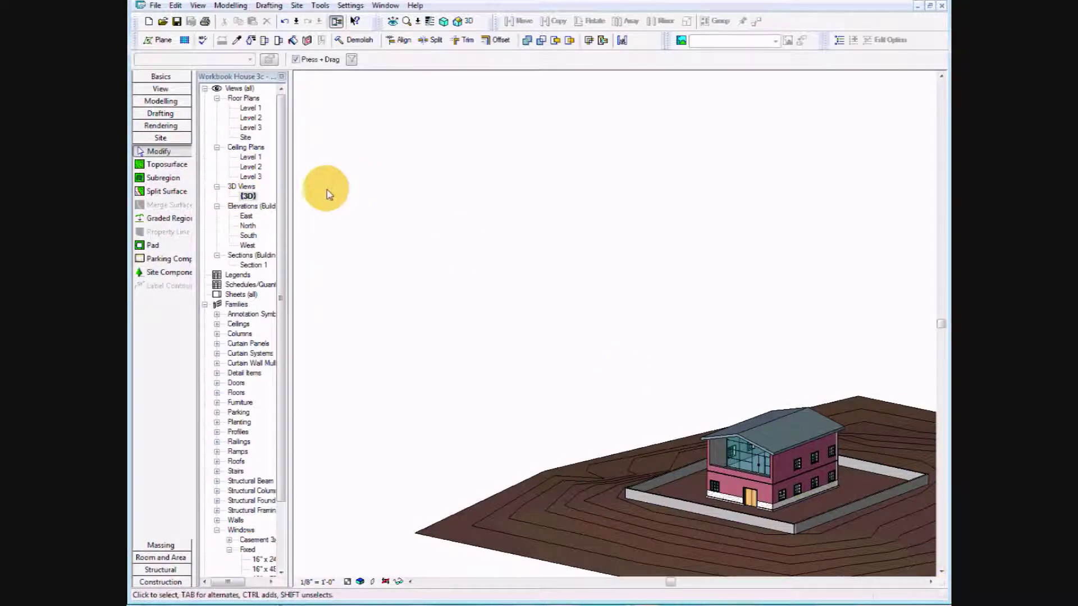
Spin the 3D view, zoom to fit the site, and select the toposurface.
click(393, 21)
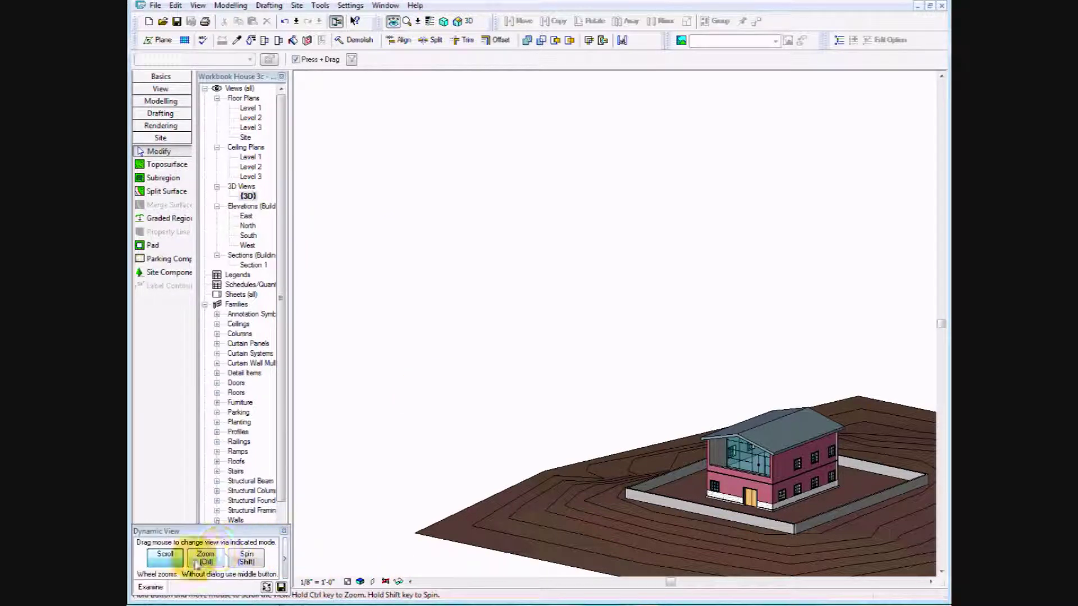
click(246, 557)
mouse_move(782, 528)
mouse_down()
mouse_move(822, 543)
mouse_move(521, 503)
mouse_move(794, 481)
mouse_move(561, 472)
mouse_move(457, 481)
mouse_move(818, 544)
mouse_up()
scroll(834, 547, up, 2)
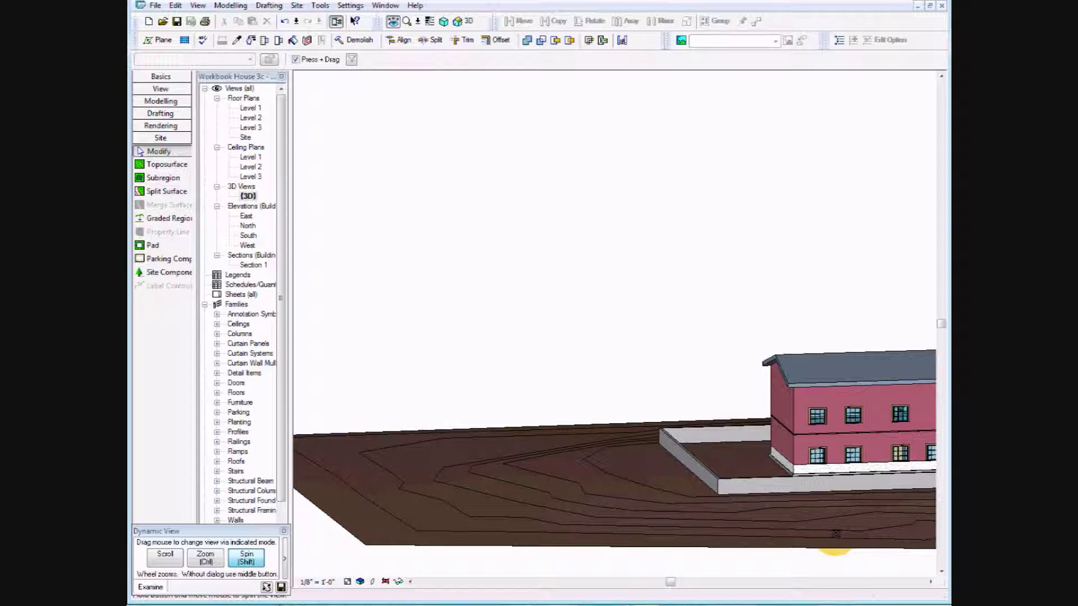
right_click(835, 534)
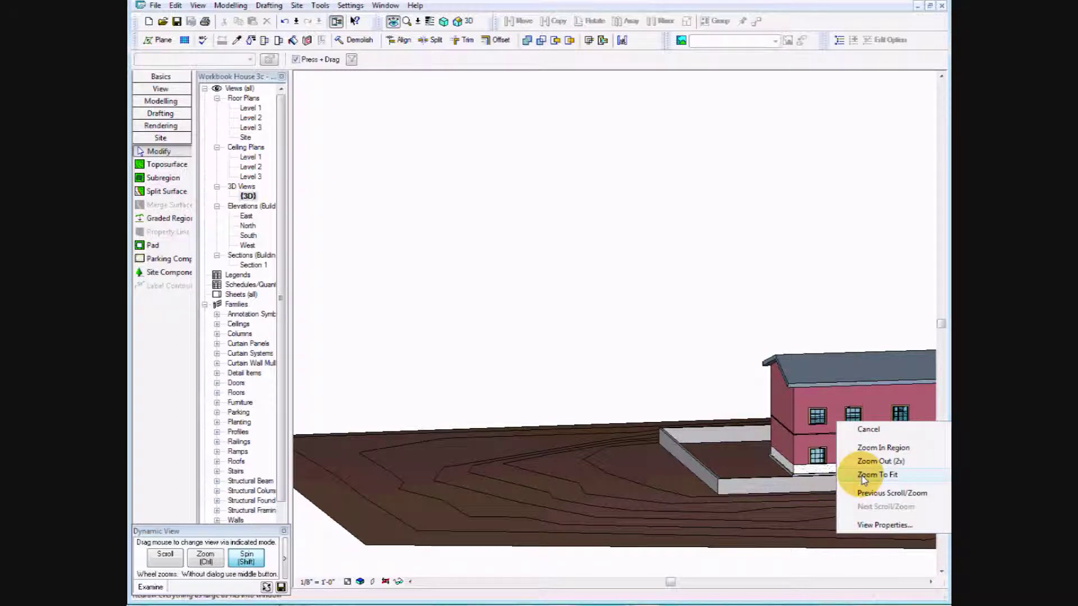
click(877, 475)
scroll(700, 387, up, 2)
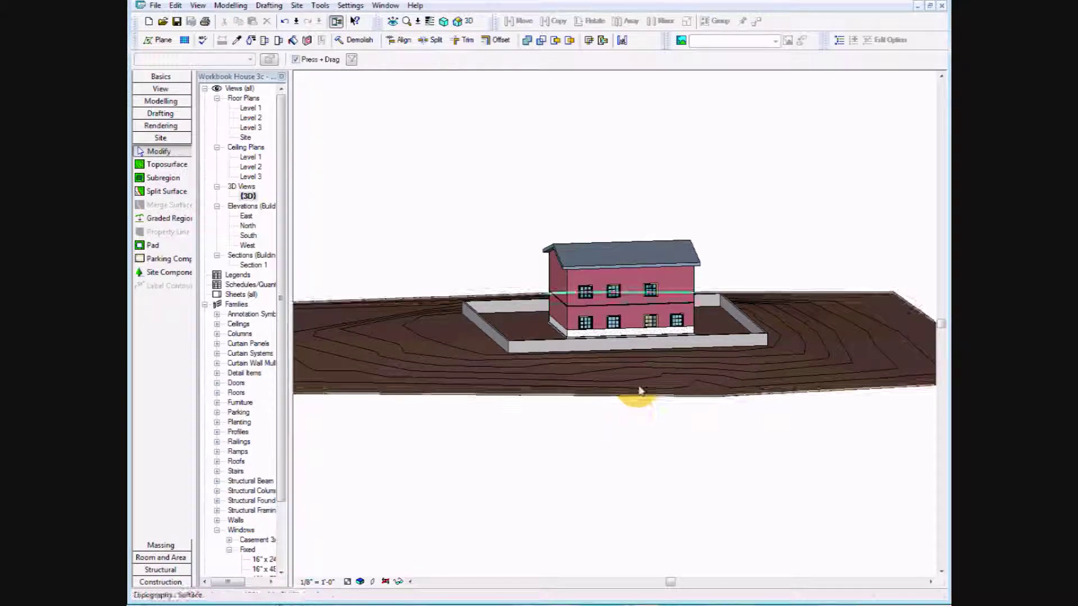
click(639, 390)
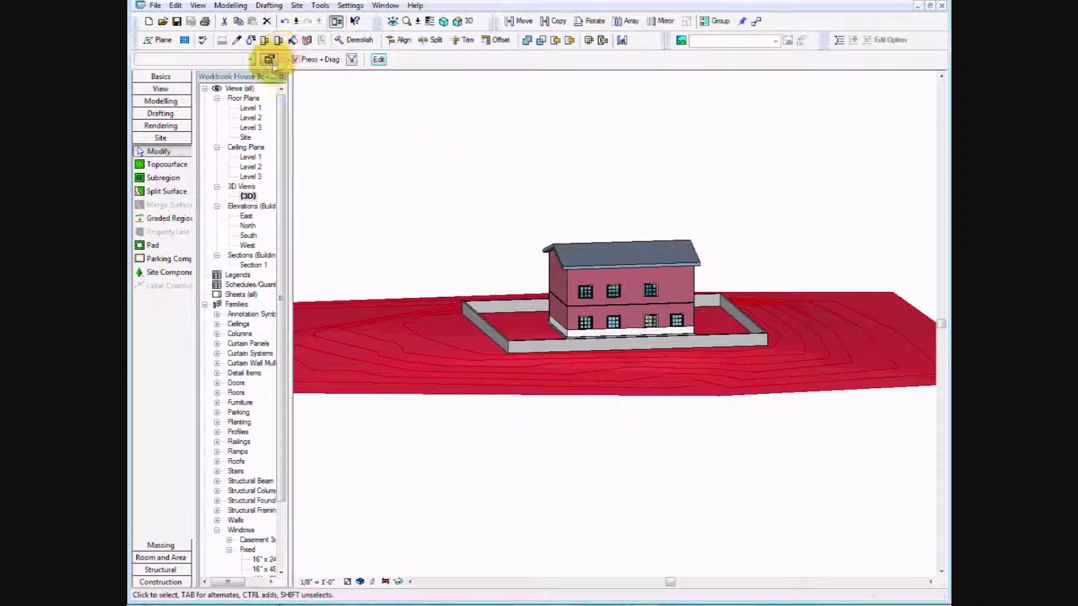
Assign the Site - Grass material to the toposurface in its Element Properties.
click(271, 60)
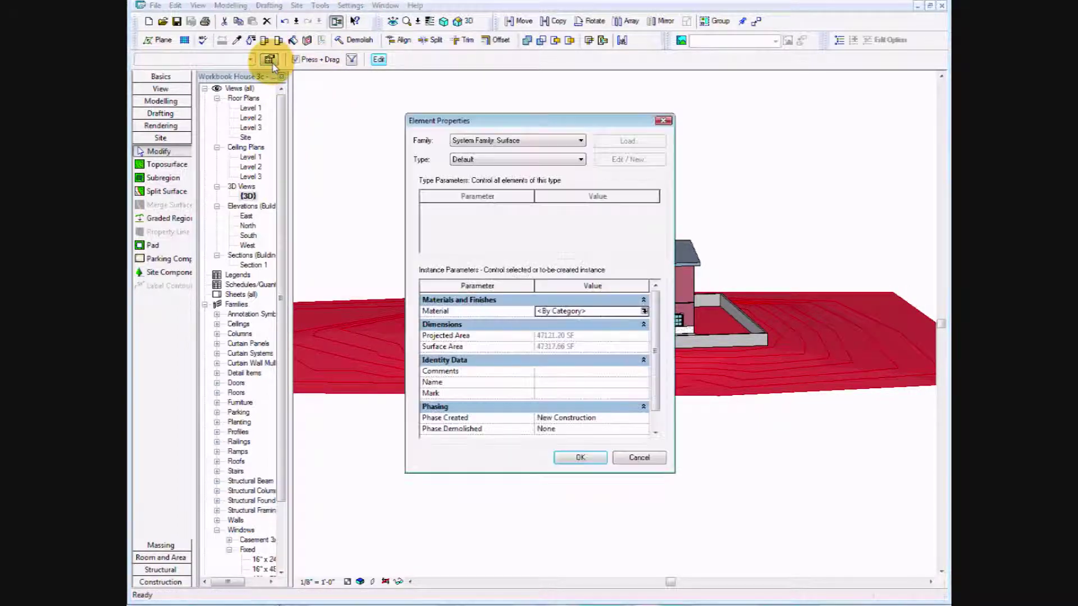
click(644, 312)
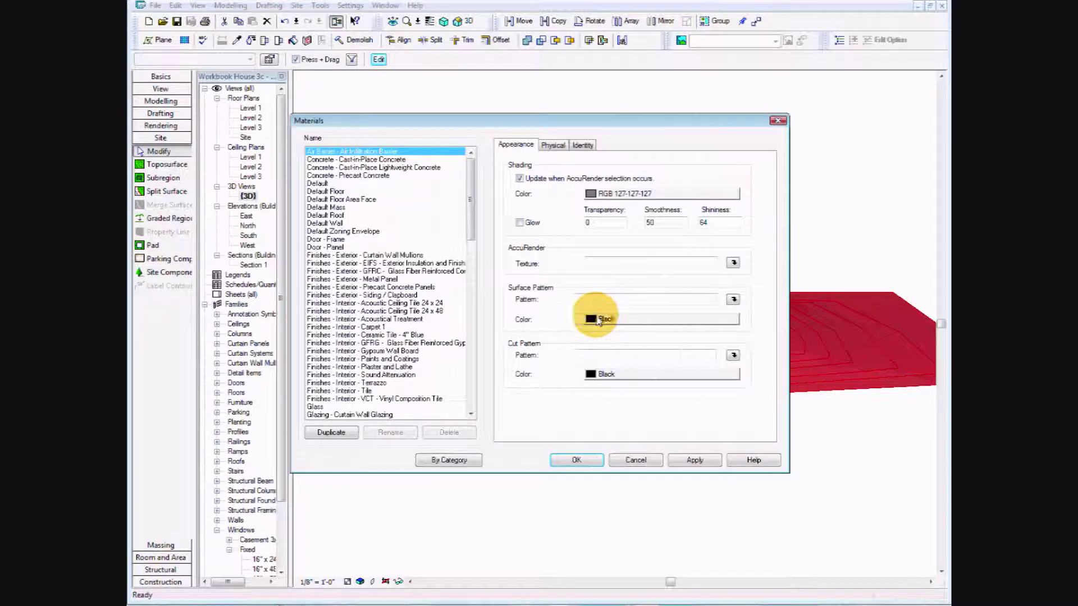
drag(473, 207, 493, 346)
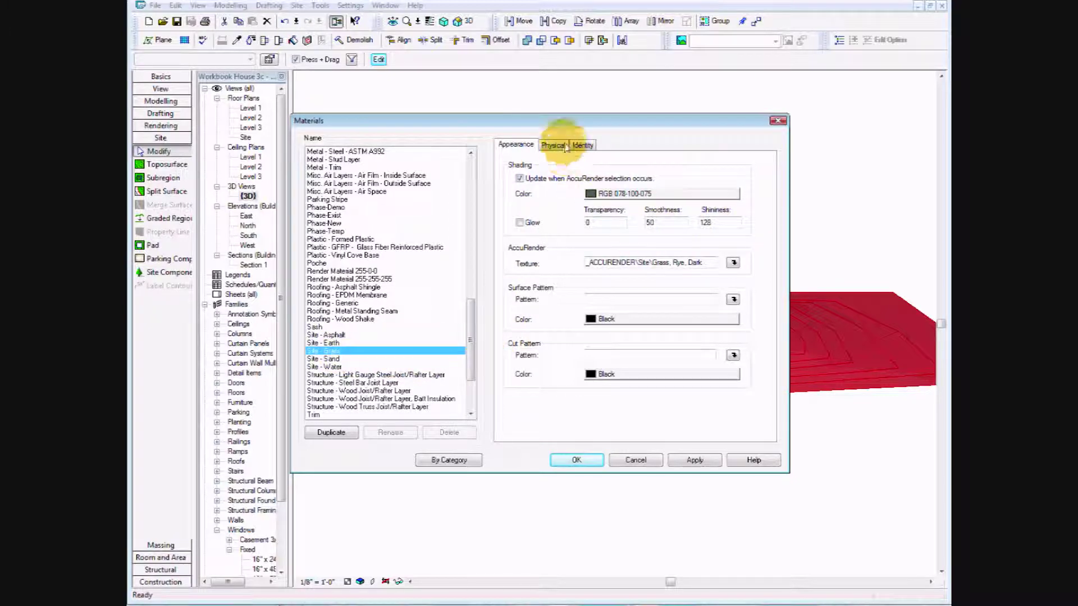
click(591, 461)
click(581, 458)
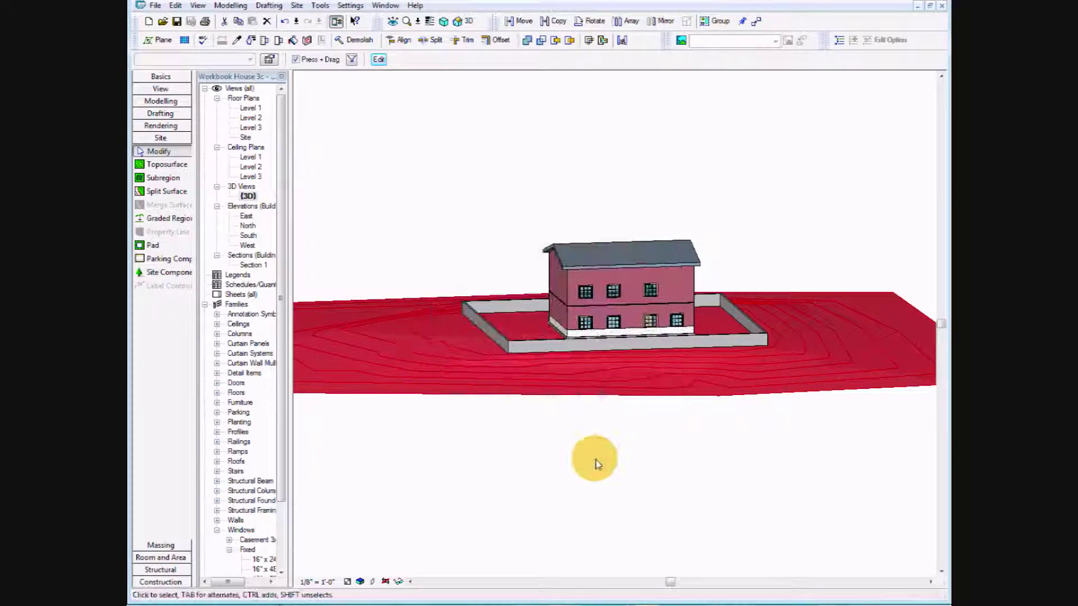
click(618, 460)
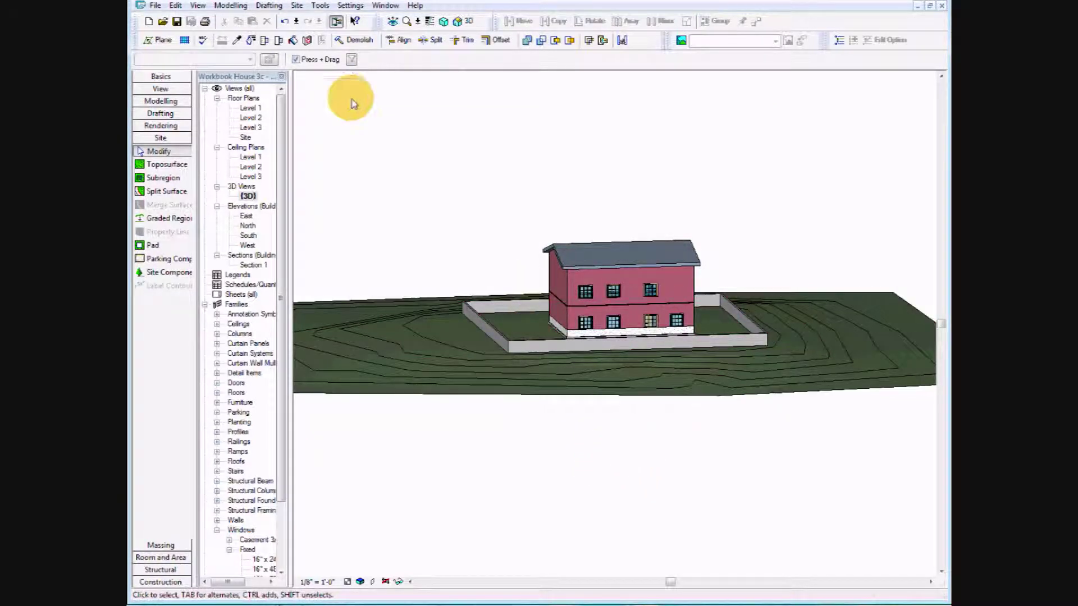
Save a copy of the project under the new file name Workbook House 4.
click(156, 7)
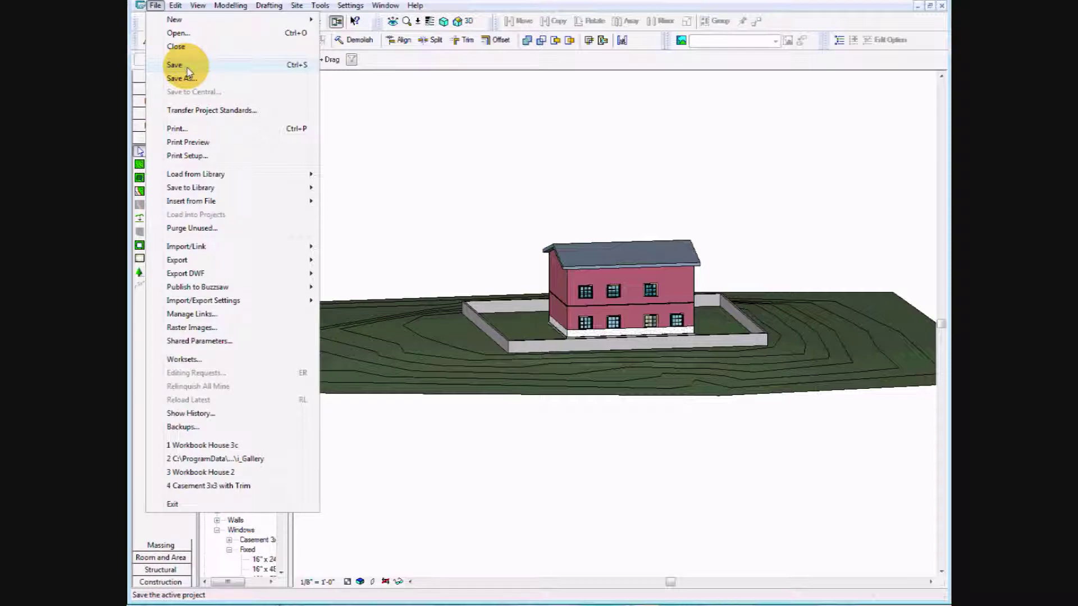
click(189, 81)
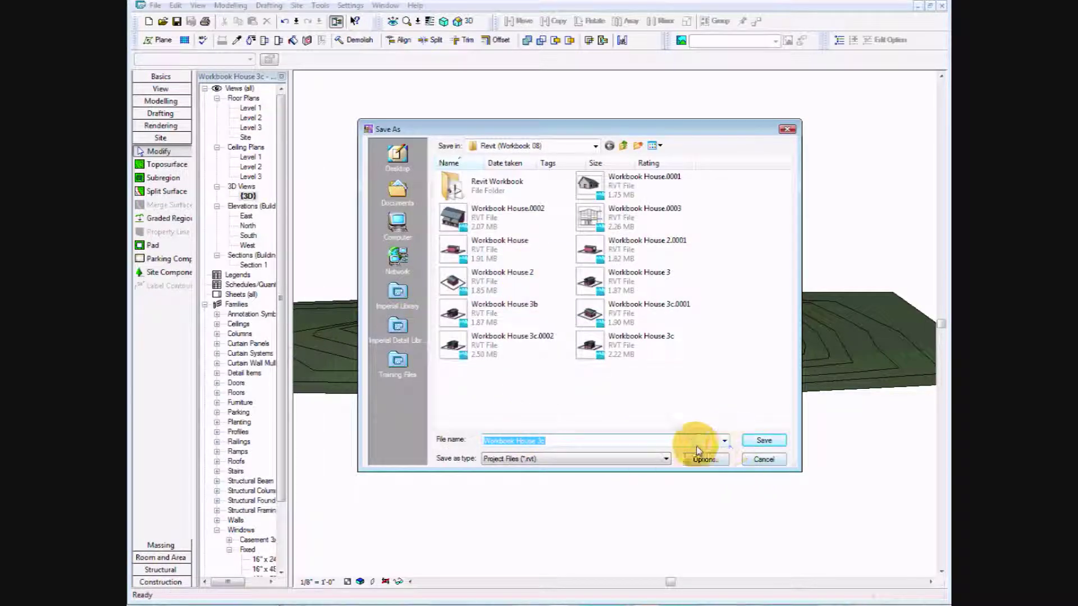
click(553, 442)
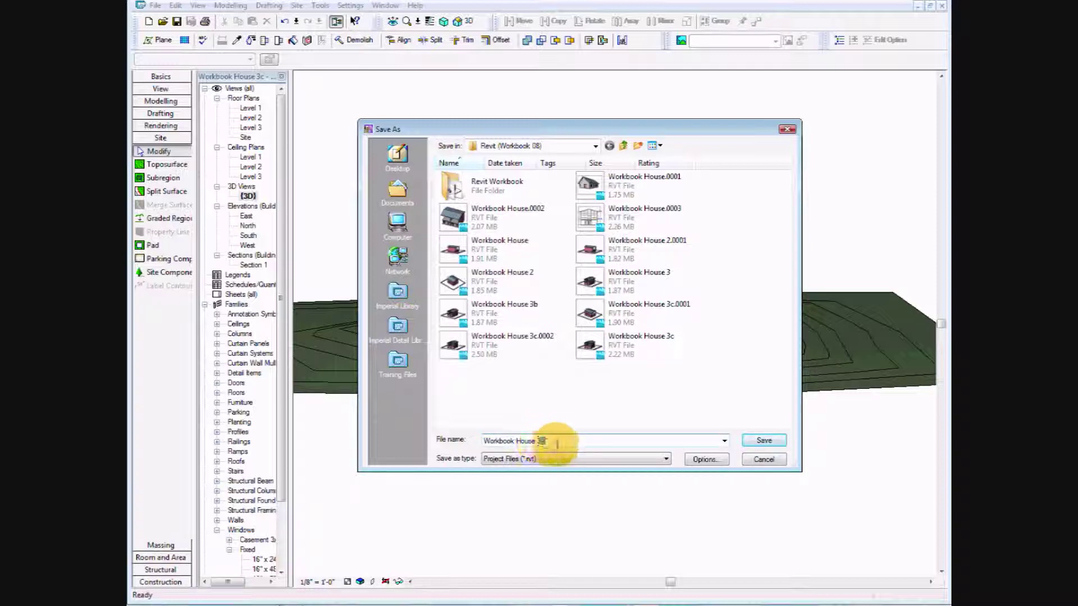
key(BackSpace)
text(4)
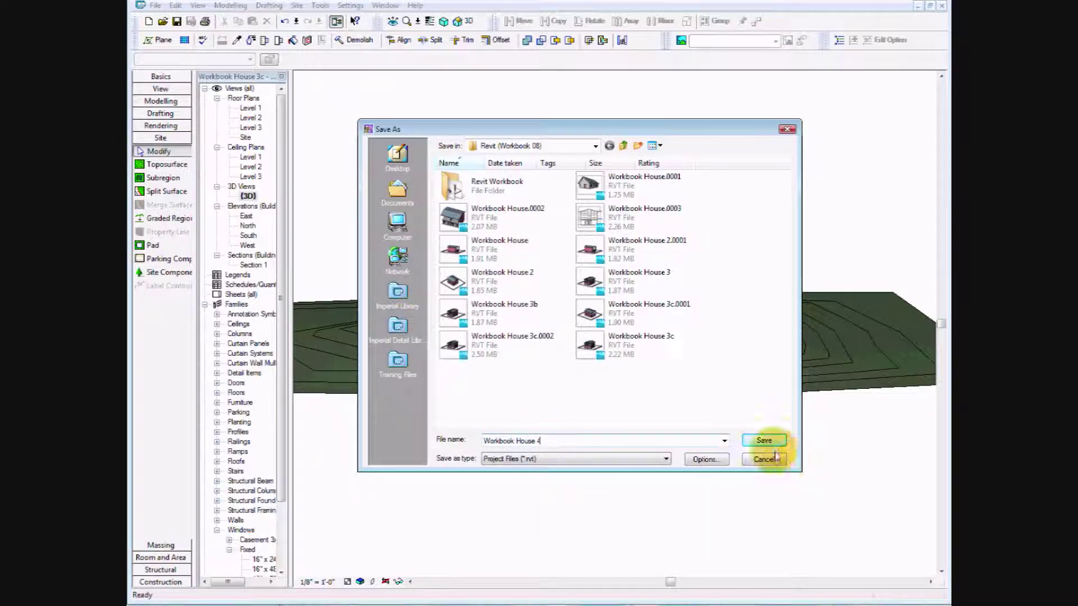
click(777, 448)
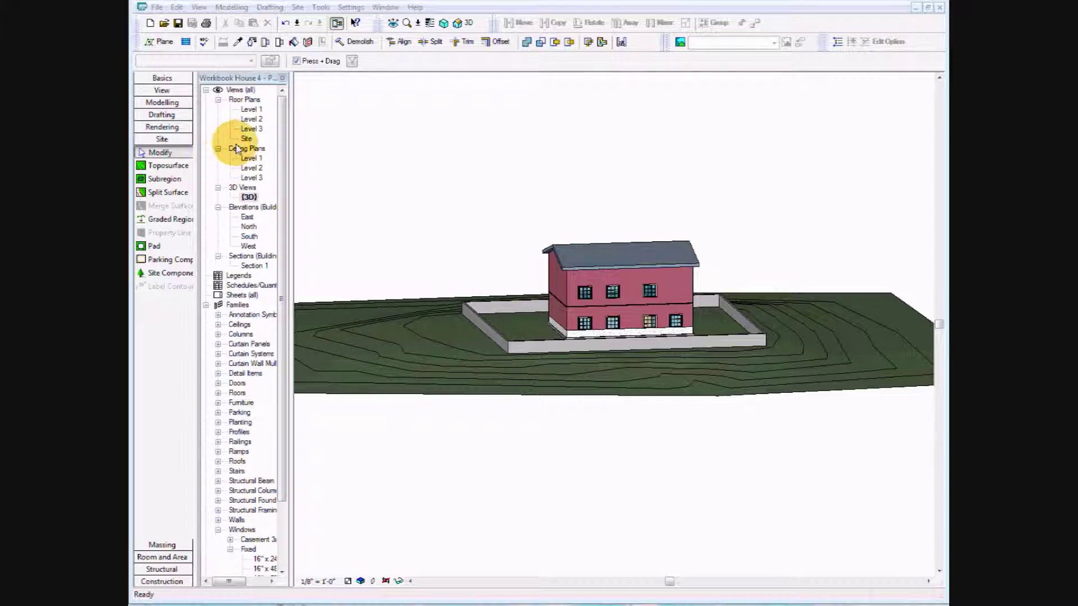
Open the Level 1 floor plan, zoom in on the house, and show the Basics tools.
double_click(246, 140)
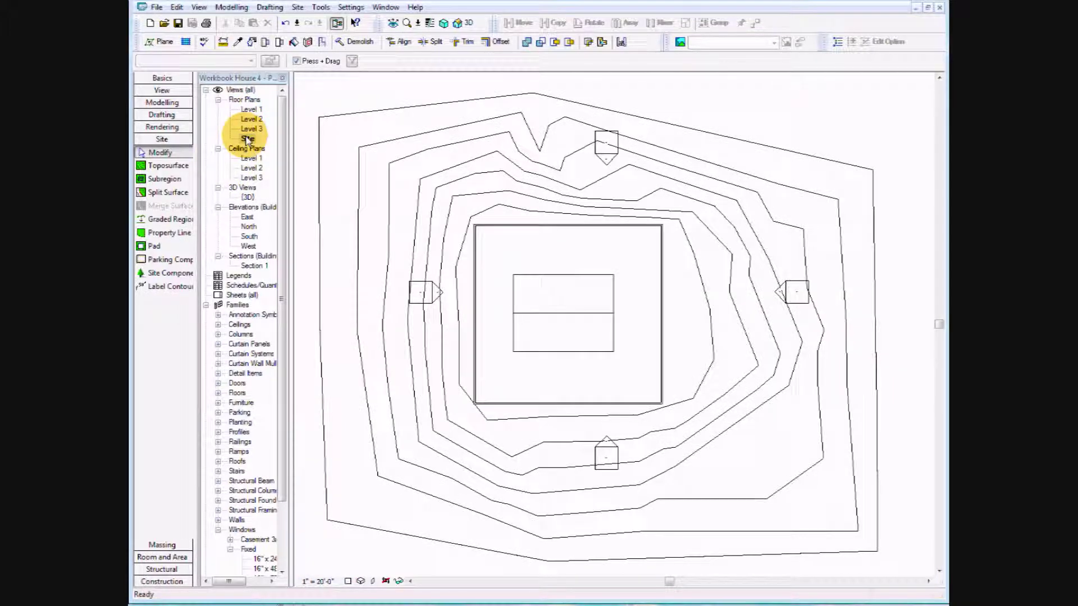
double_click(251, 110)
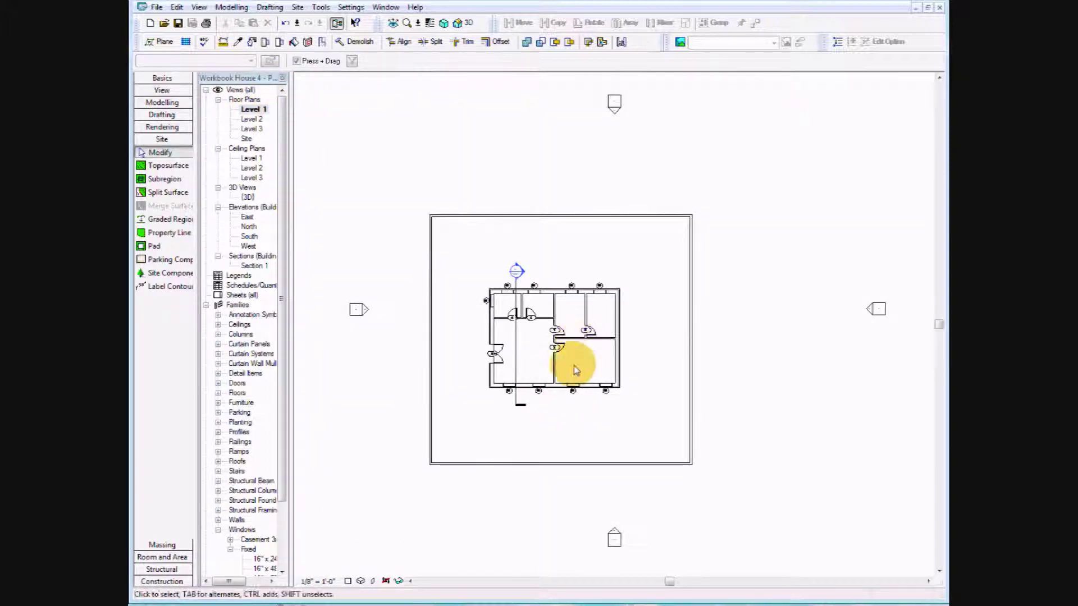
scroll(571, 368, up, 2)
scroll(409, 301, up, 1)
scroll(349, 276, up, 1)
scroll(346, 280, up, 1)
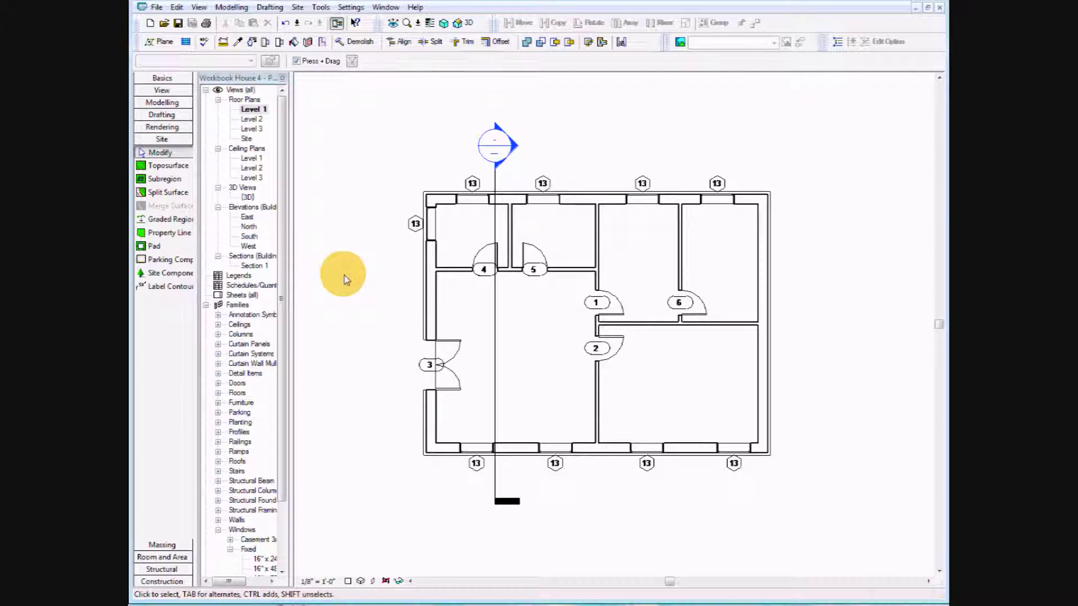
scroll(582, 321, up, 1)
scroll(577, 319, up, 1)
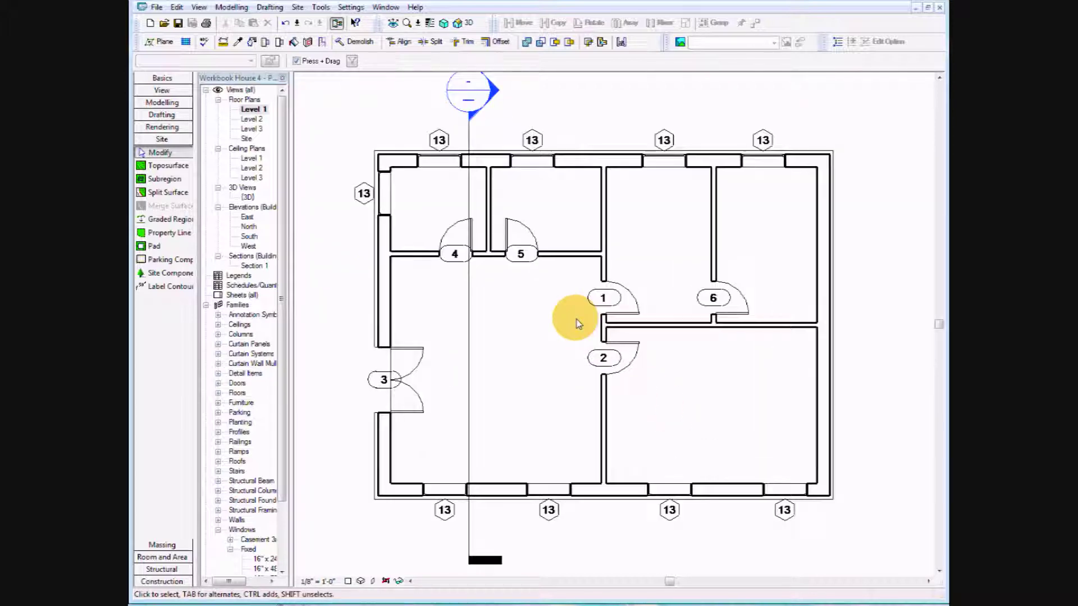
click(173, 102)
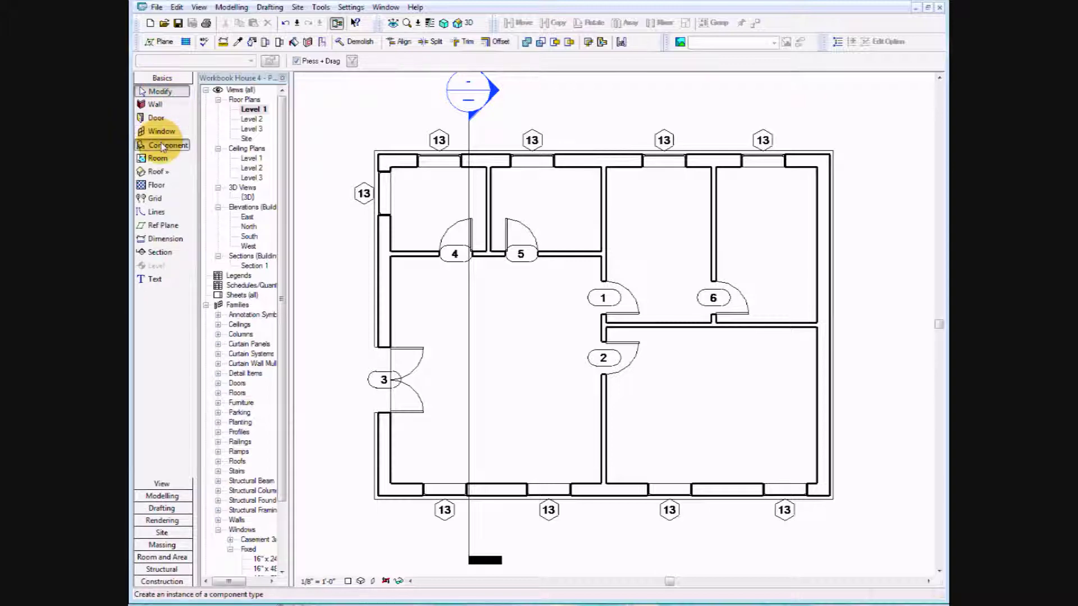
Start placing a Component, check the loaded types, and load a family from the Web Library.
click(162, 147)
click(251, 61)
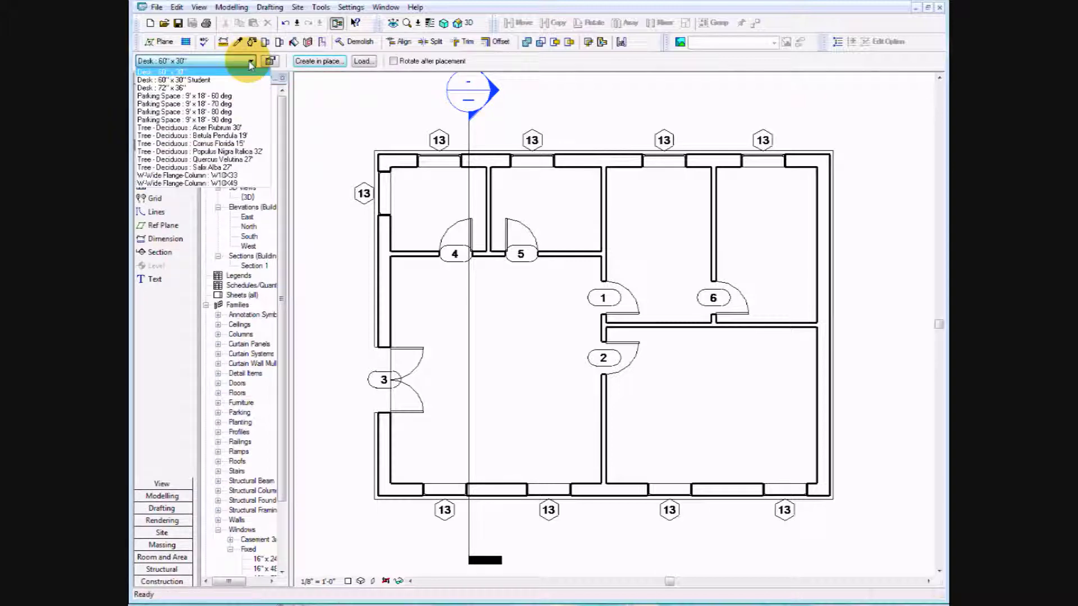
click(250, 61)
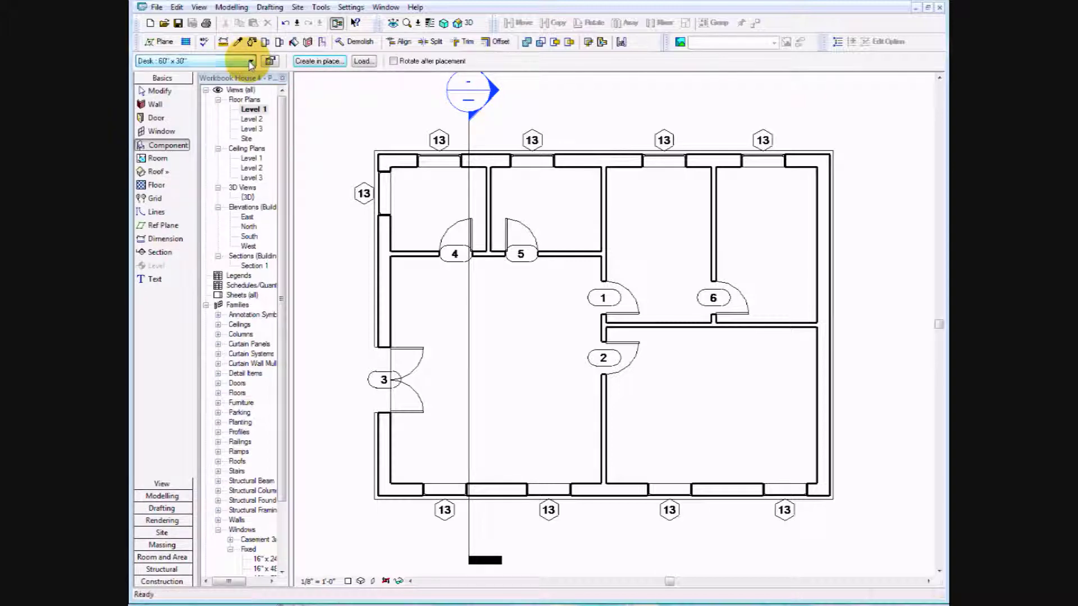
click(362, 62)
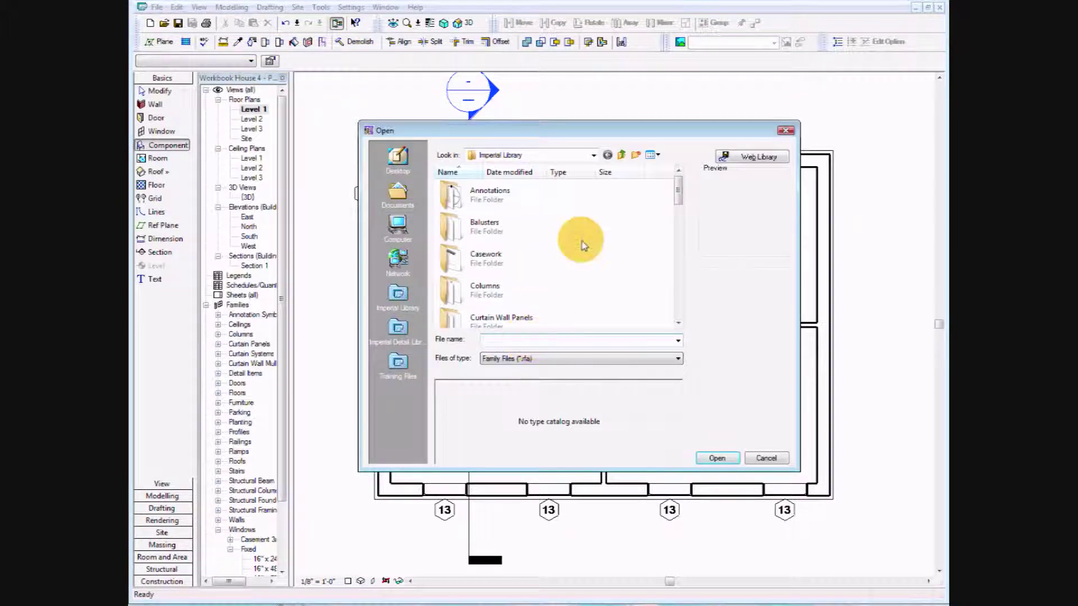
click(738, 157)
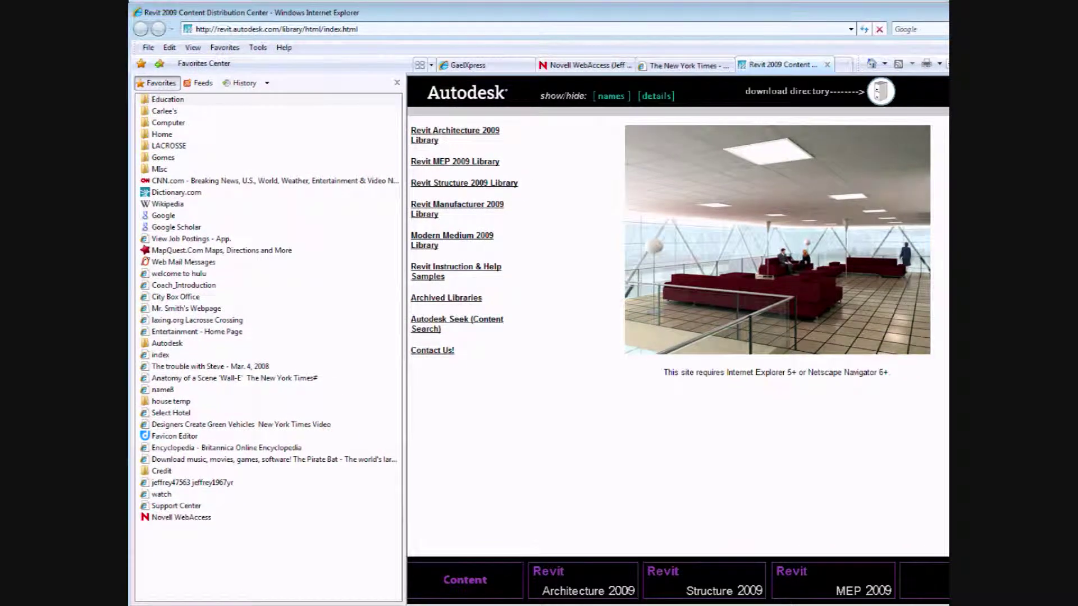
Resize the browser and open the archived Revit 9.0 Libraries.
drag(949, 84, 945, 84)
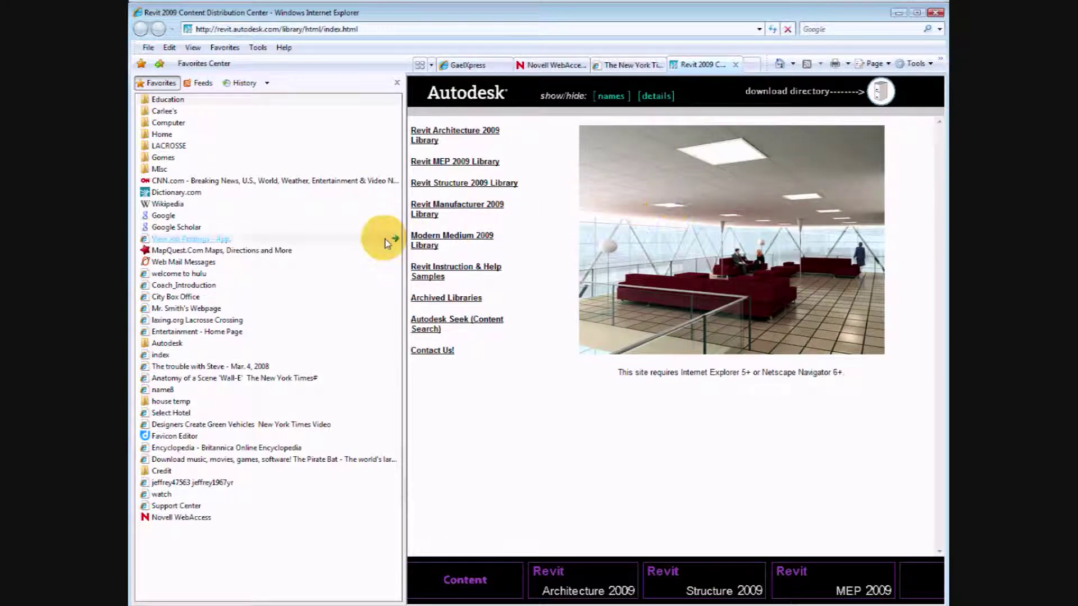
drag(410, 243, 213, 243)
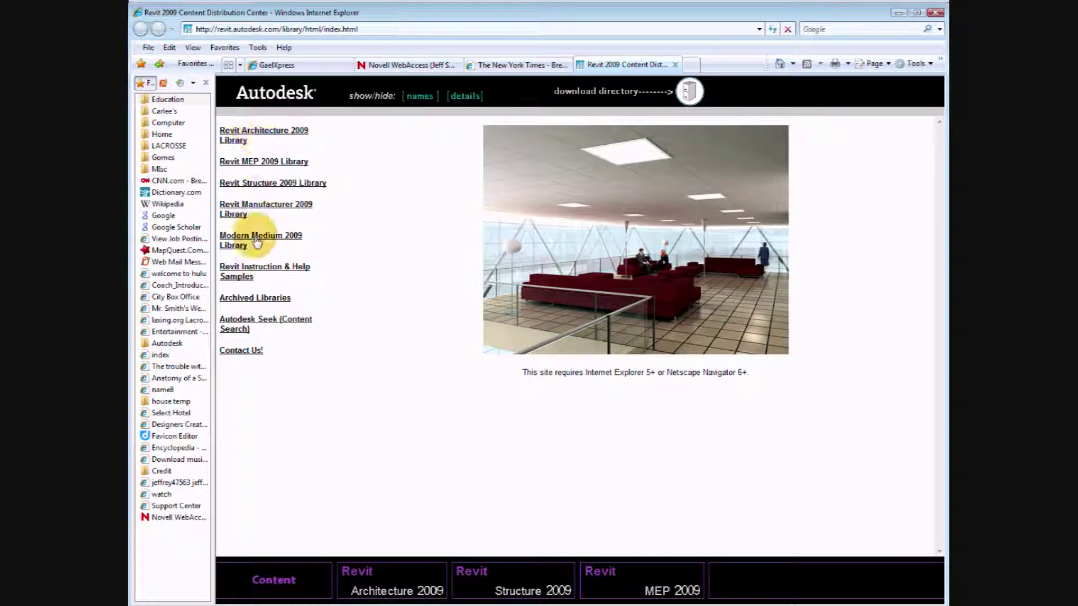
click(267, 301)
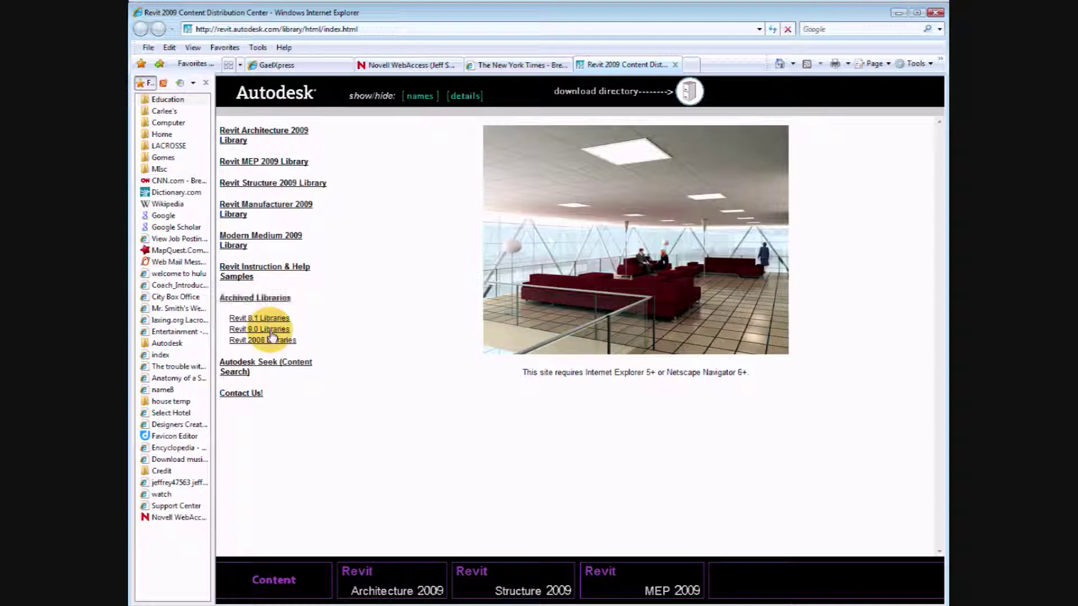
click(271, 334)
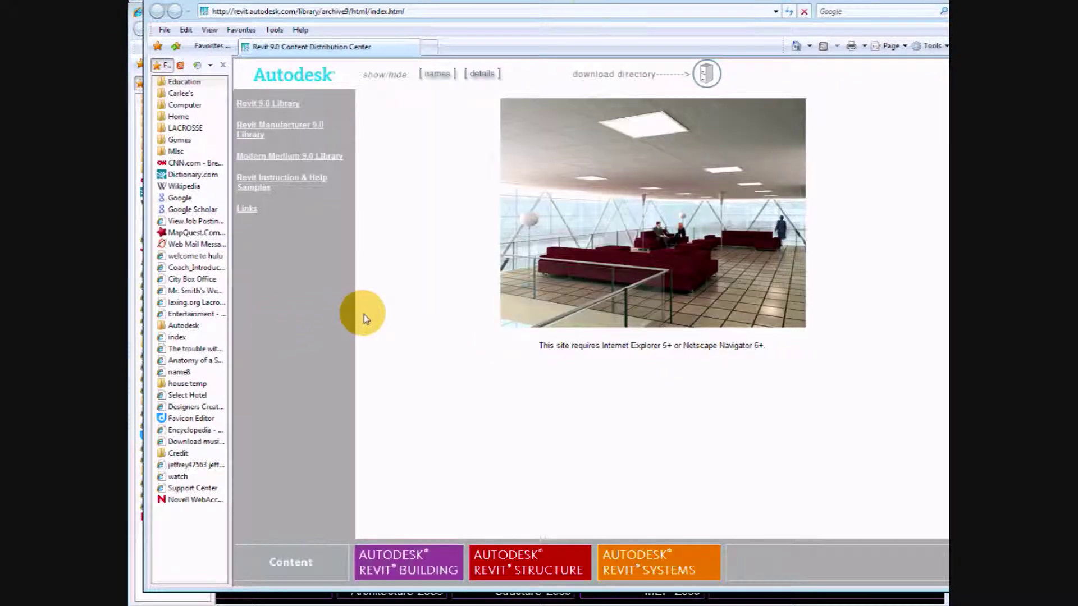
drag(584, 2, 572, 8)
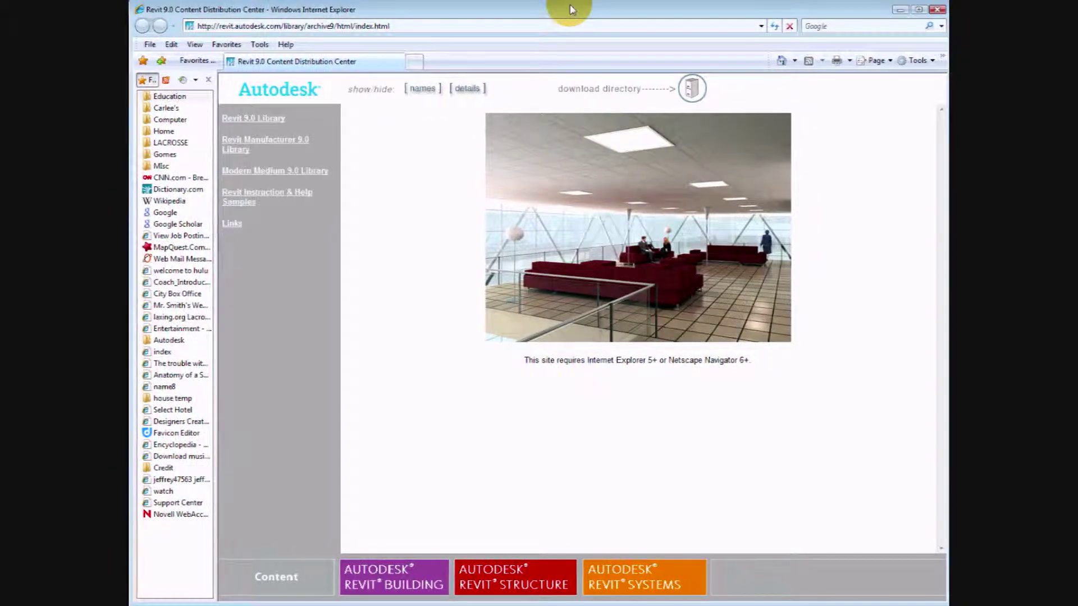
Browse to Revit 9.0 Library > US Library > Families > Furniture and scroll the thumbnails.
click(275, 121)
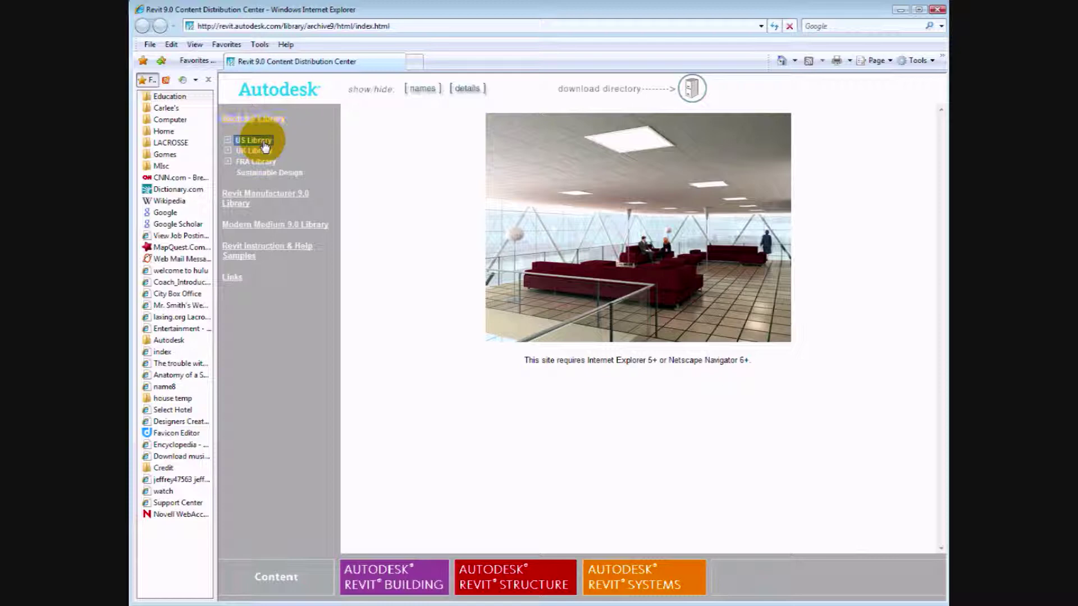
click(254, 140)
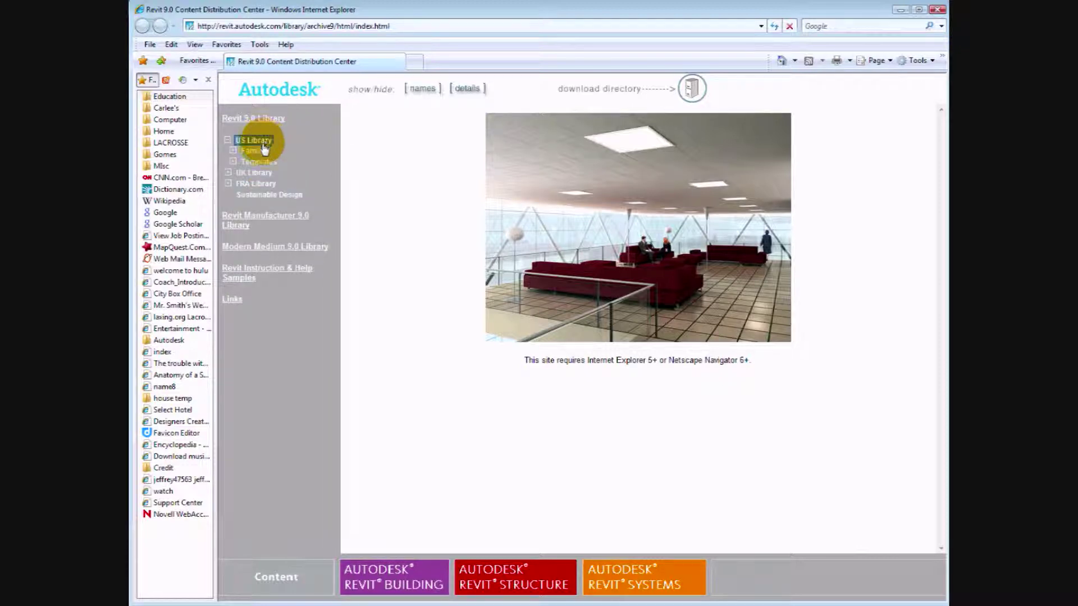
click(256, 151)
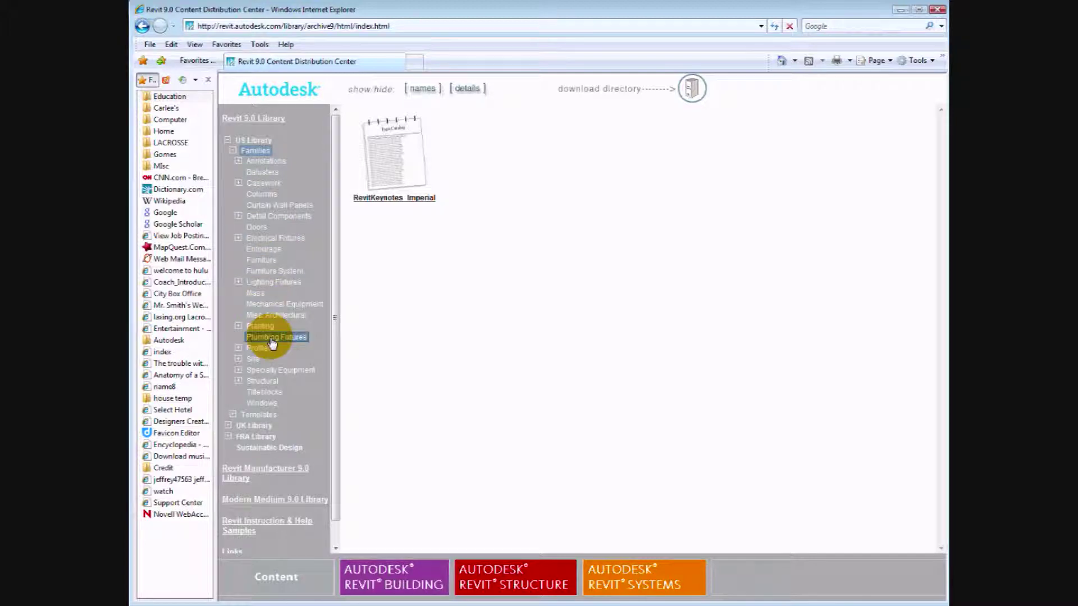
click(268, 264)
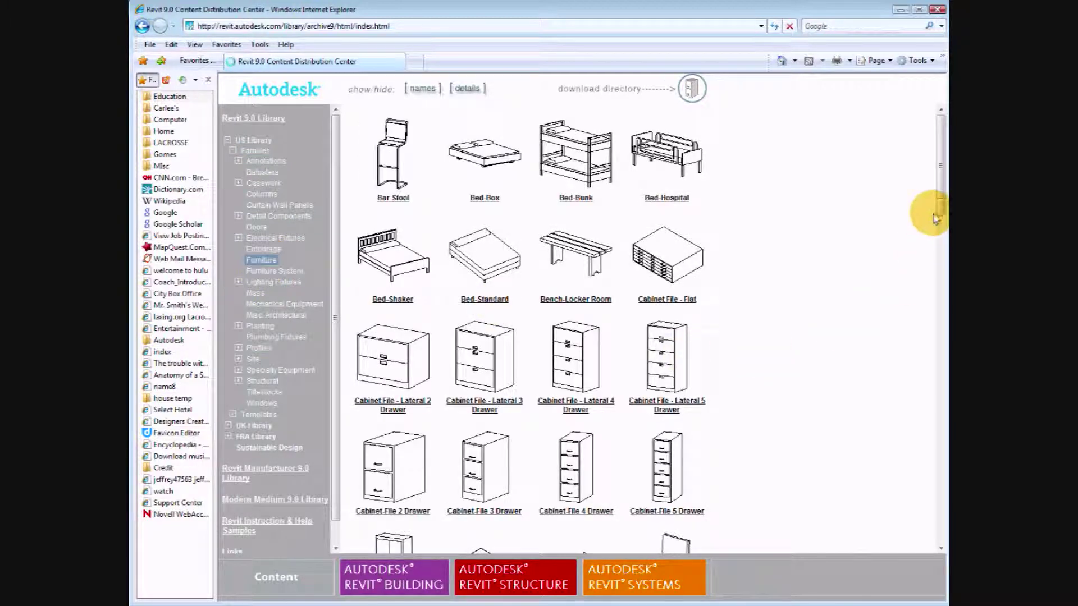
drag(943, 191, 942, 326)
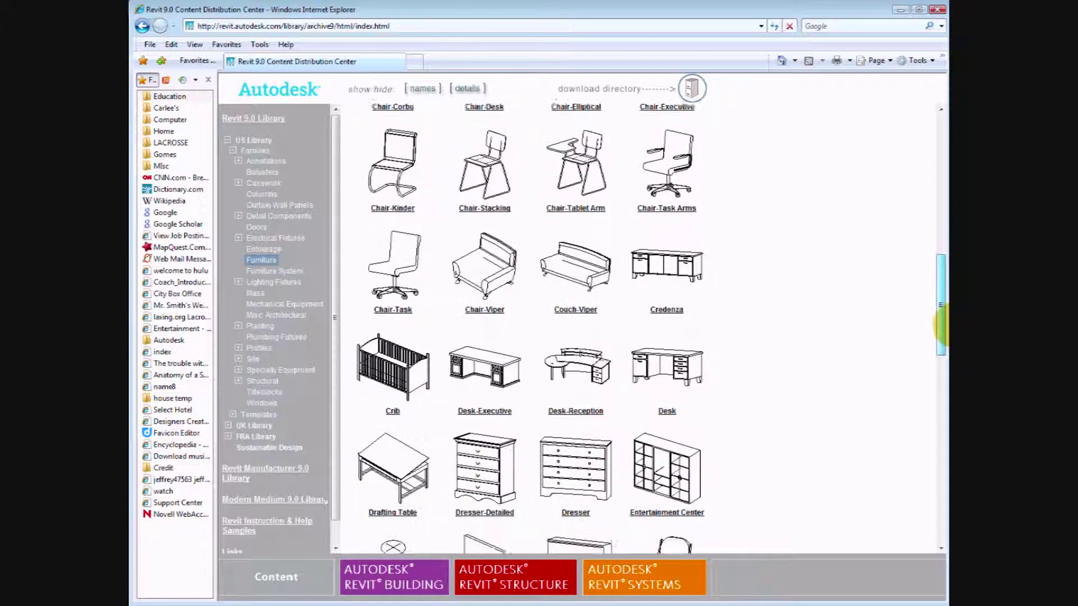
Download the Chair-Viper family through Internet Explorer and open Chair-Viper.rfa in Revit's family editor.
click(495, 282)
click(622, 312)
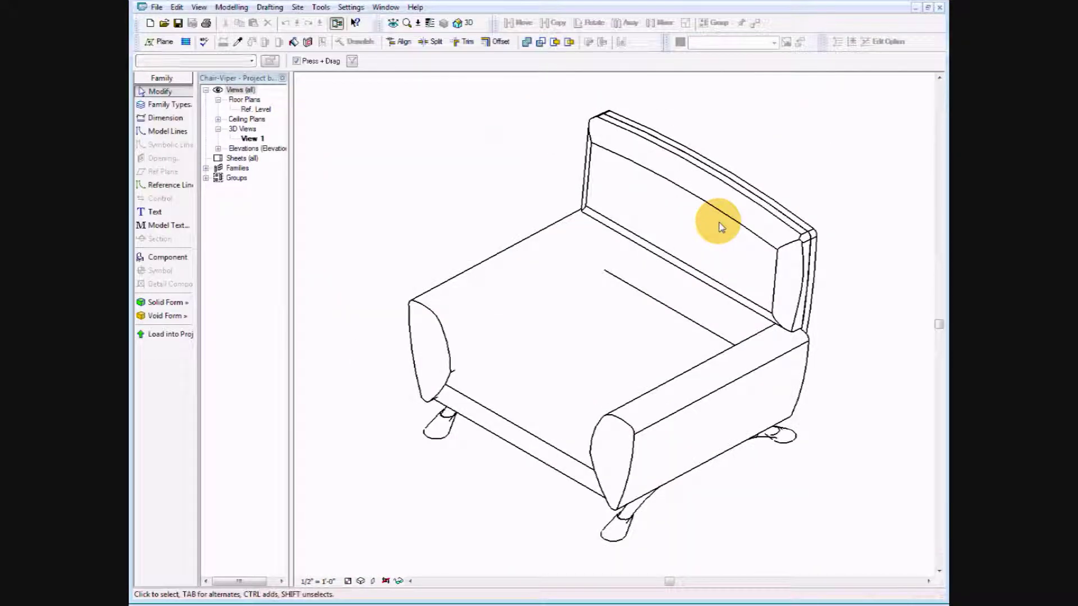
Display the Chair-Viper 3D view as Shading with Edges.
click(376, 584)
click(361, 582)
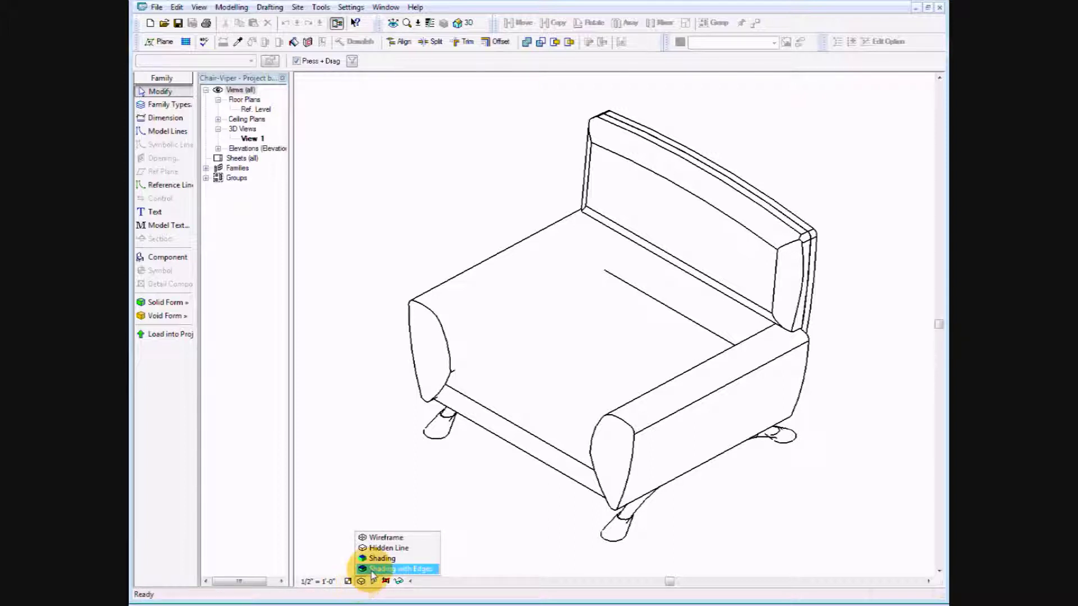
click(371, 569)
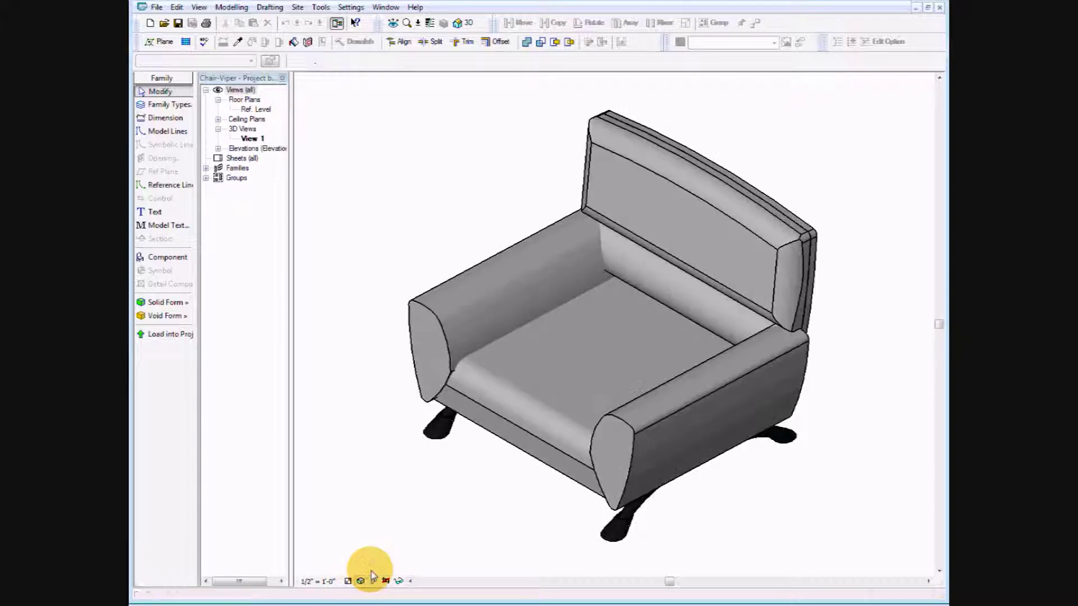
click(399, 582)
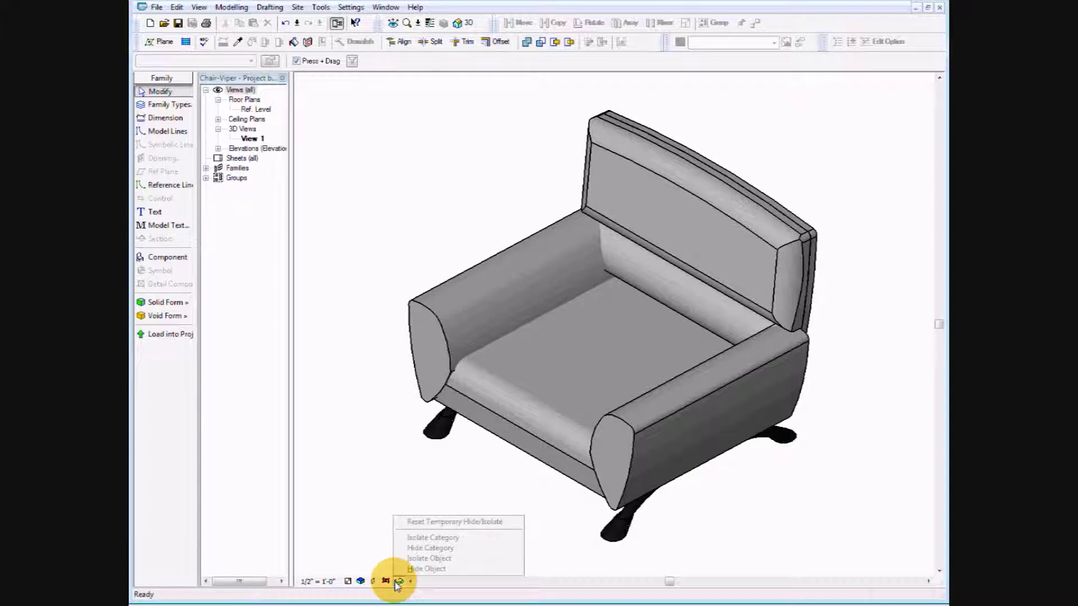
click(359, 584)
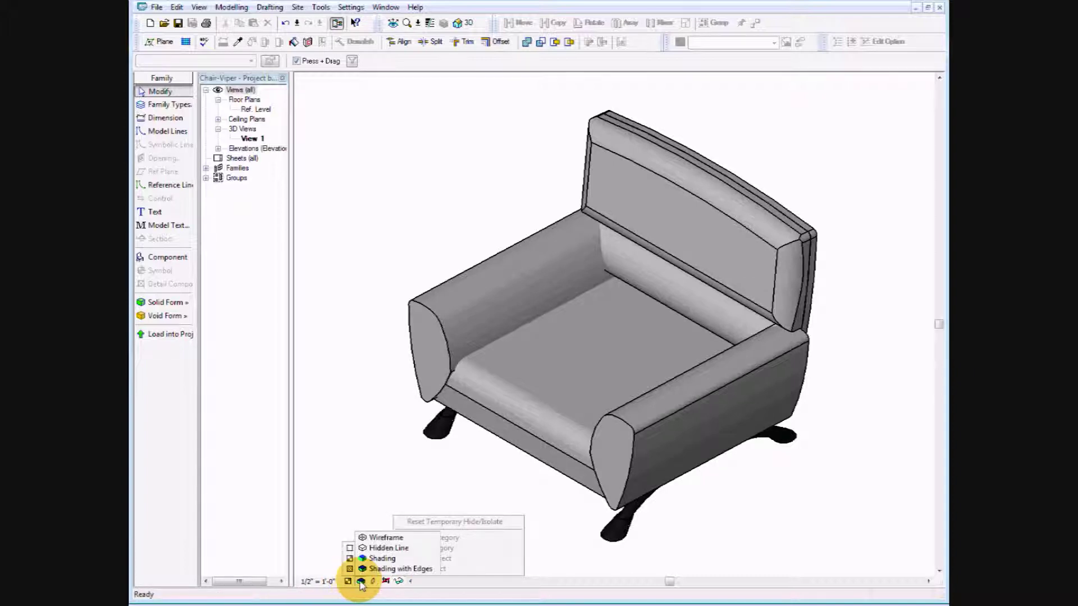
click(374, 569)
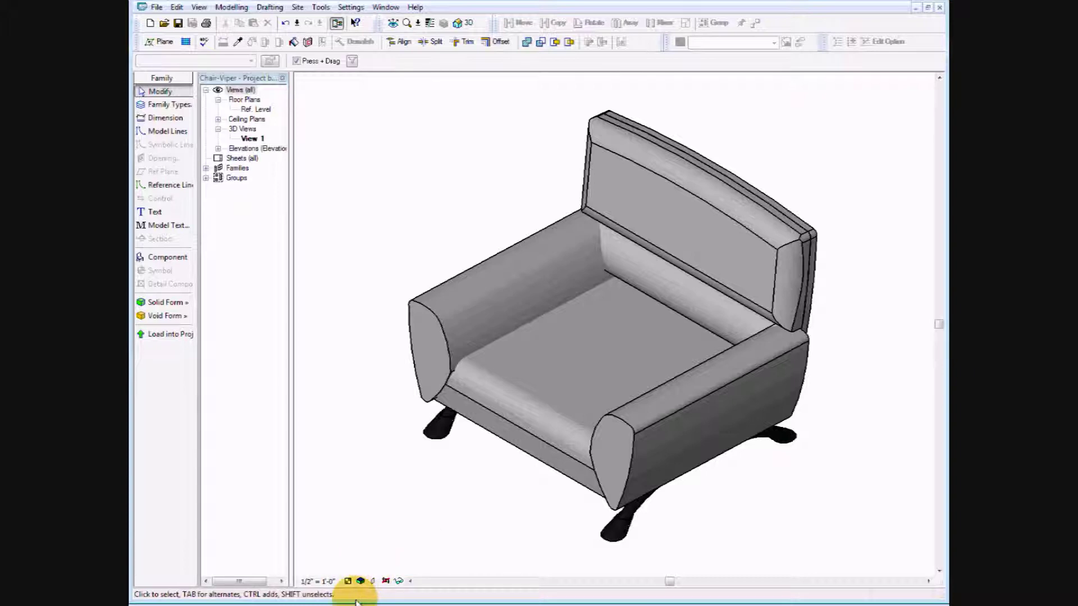
Leave the shadow settings unchanged and load the chair family into the Workbook House 4 project.
click(372, 581)
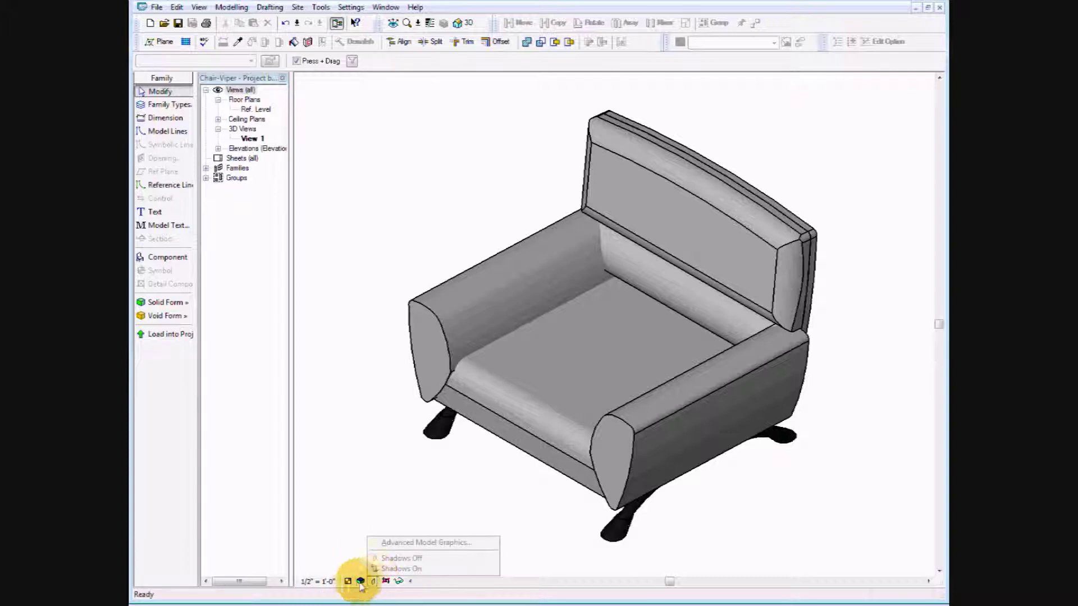
click(349, 583)
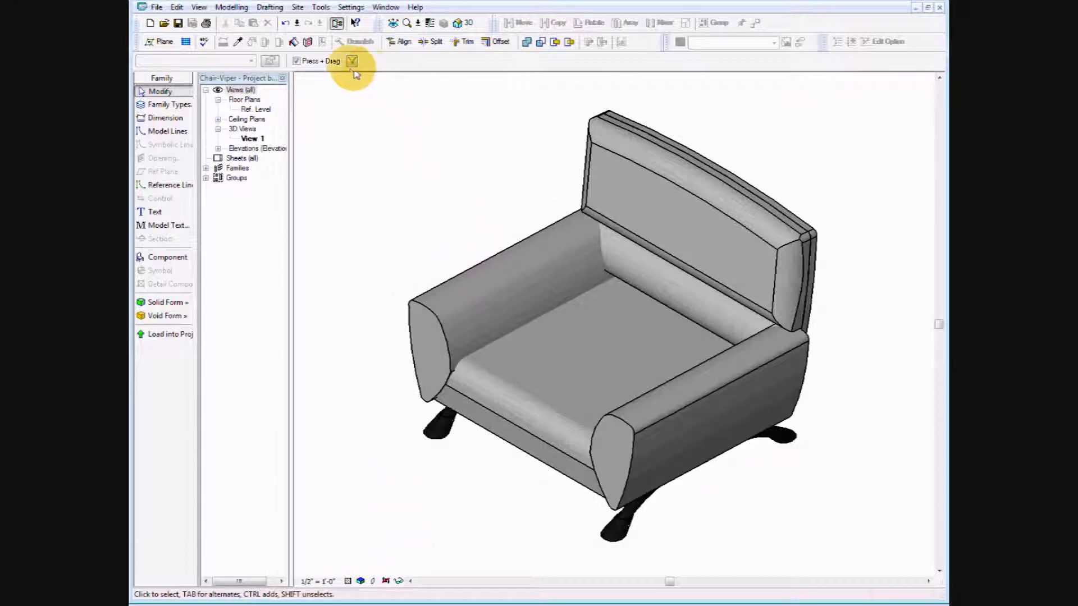
click(169, 343)
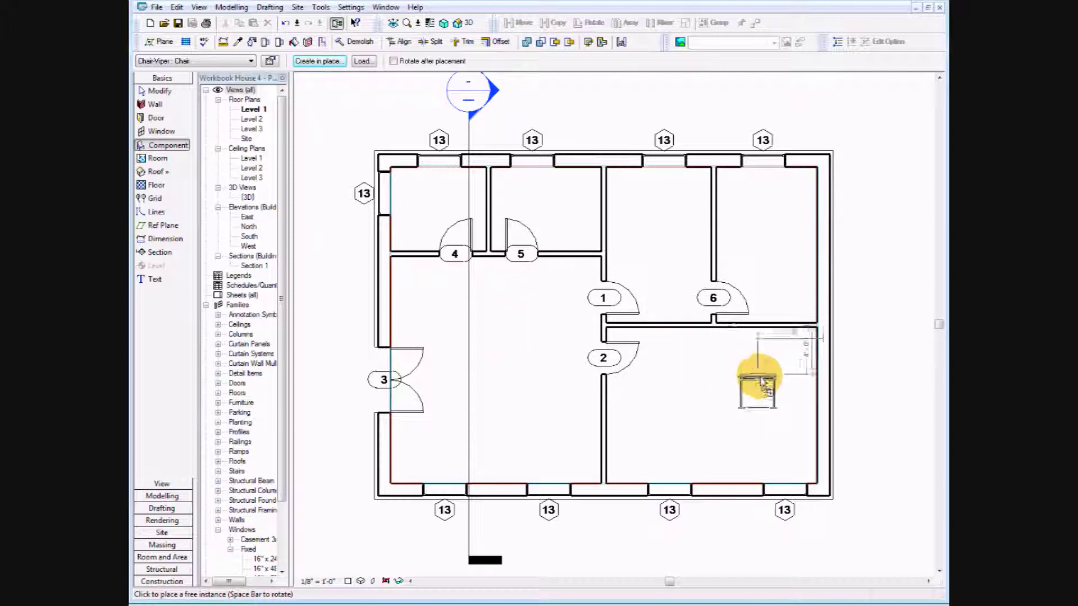
Place one Chair-Viper chair in the large southeast room of the Level 1 plan, then end placement.
click(718, 384)
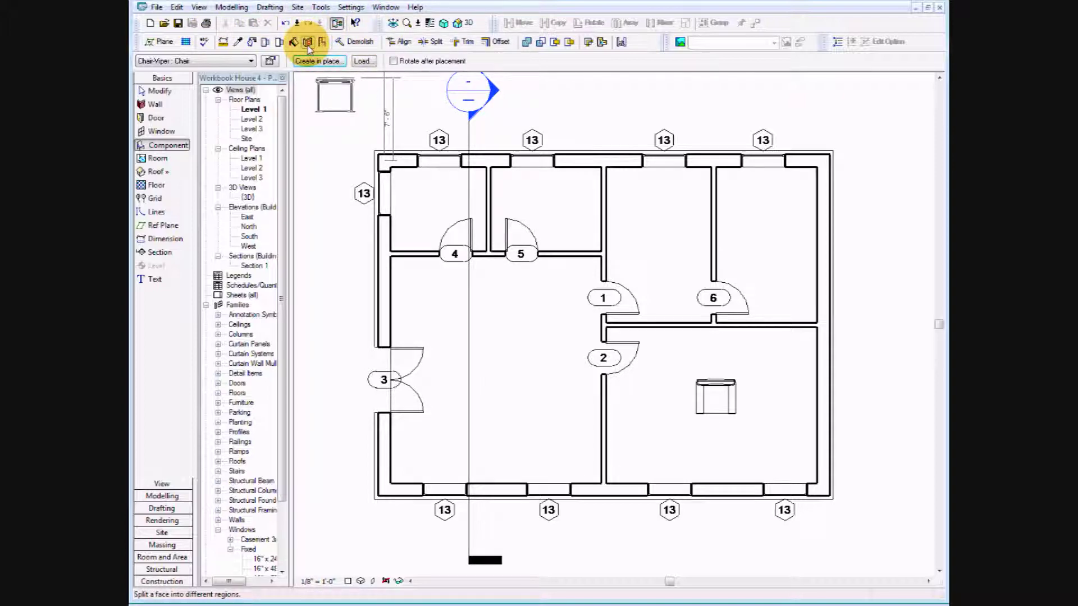
key(Escape)
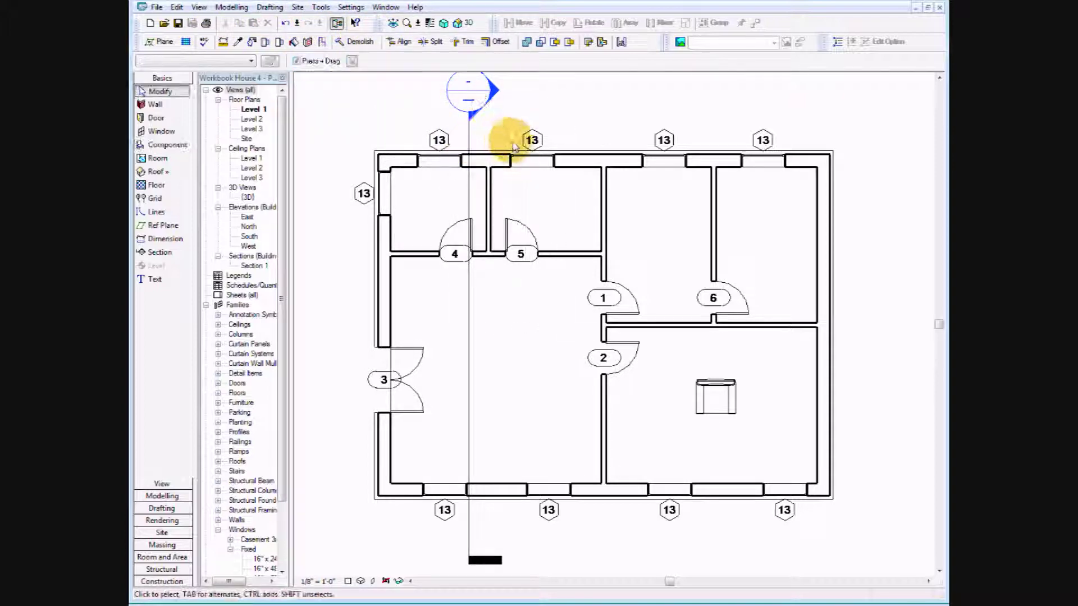
Select the placed chair and rotate it to a diagonal angle.
click(723, 391)
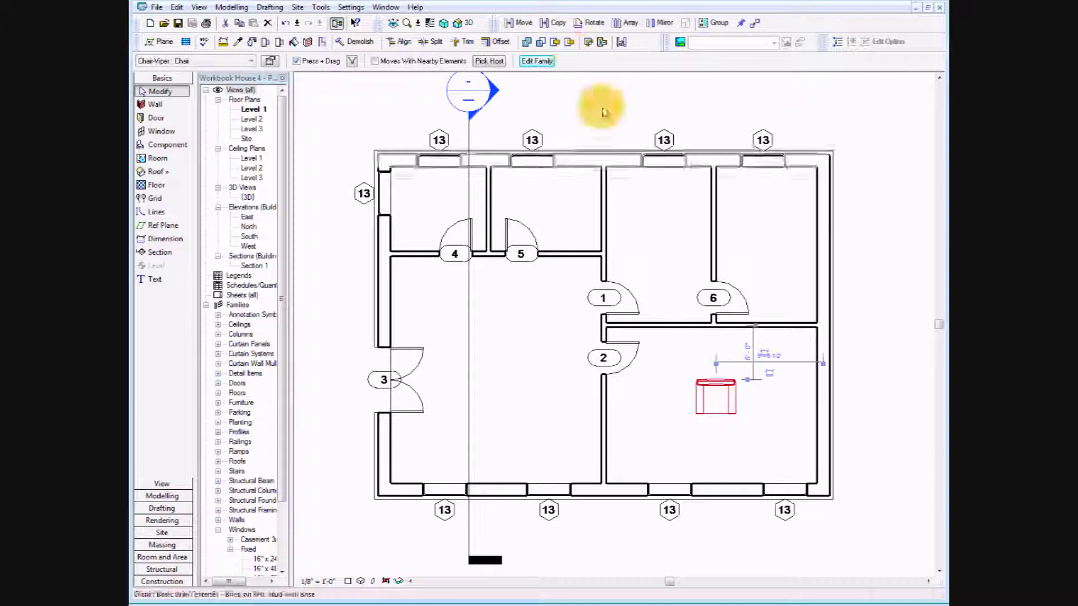
click(590, 23)
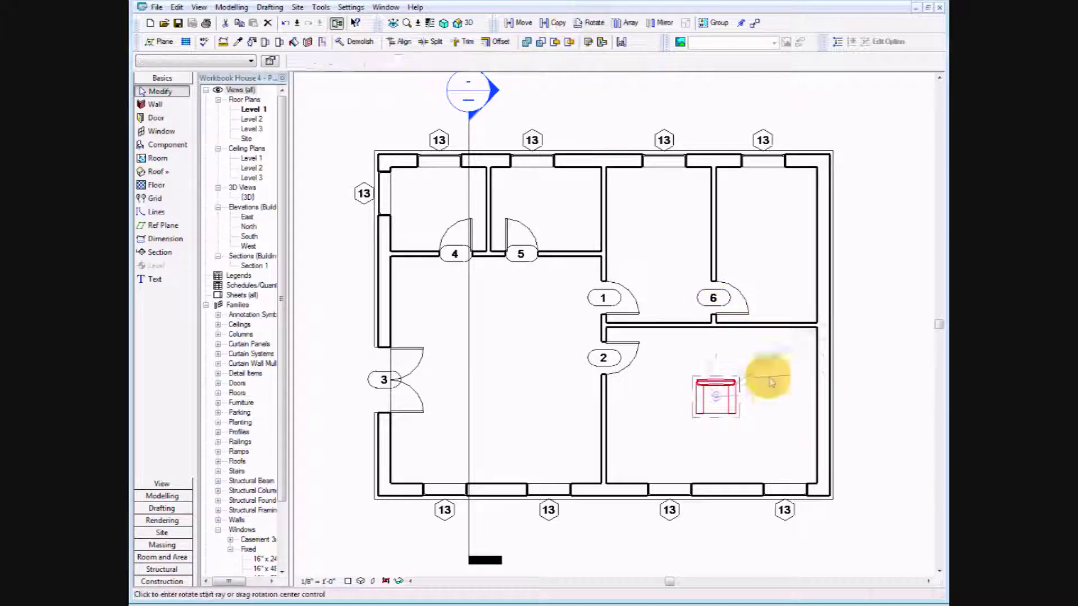
click(717, 346)
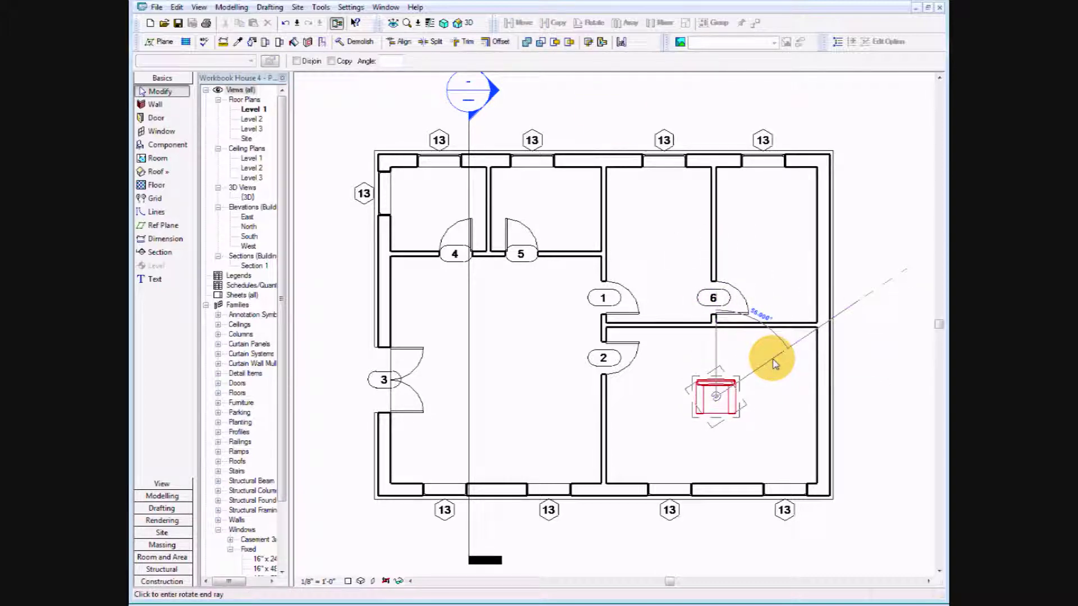
click(768, 359)
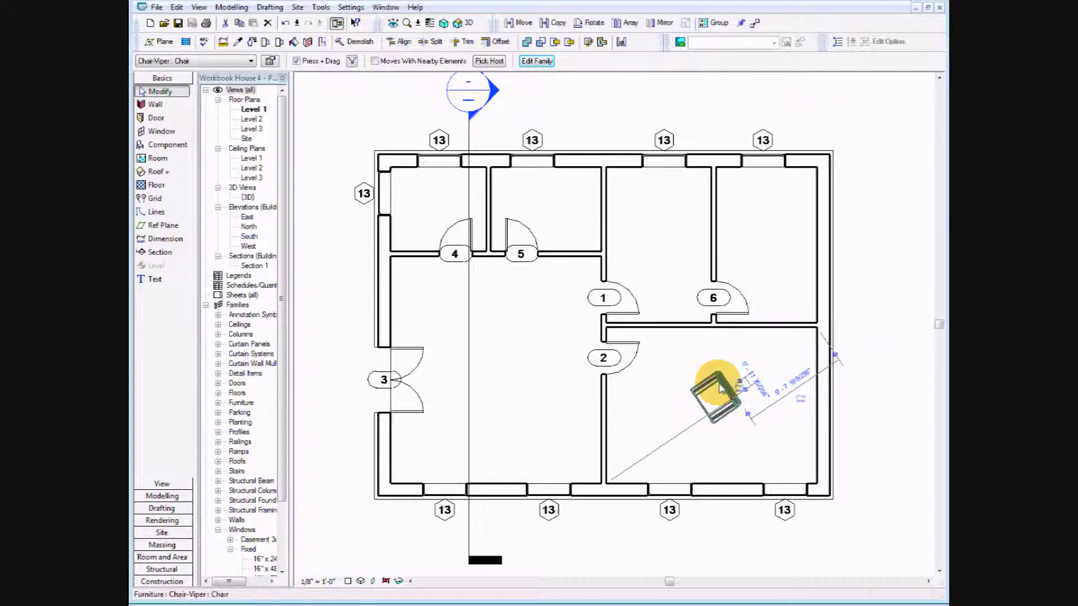
Move the rotated chair into the southeast room's upper-right corner and deselect it.
click(517, 22)
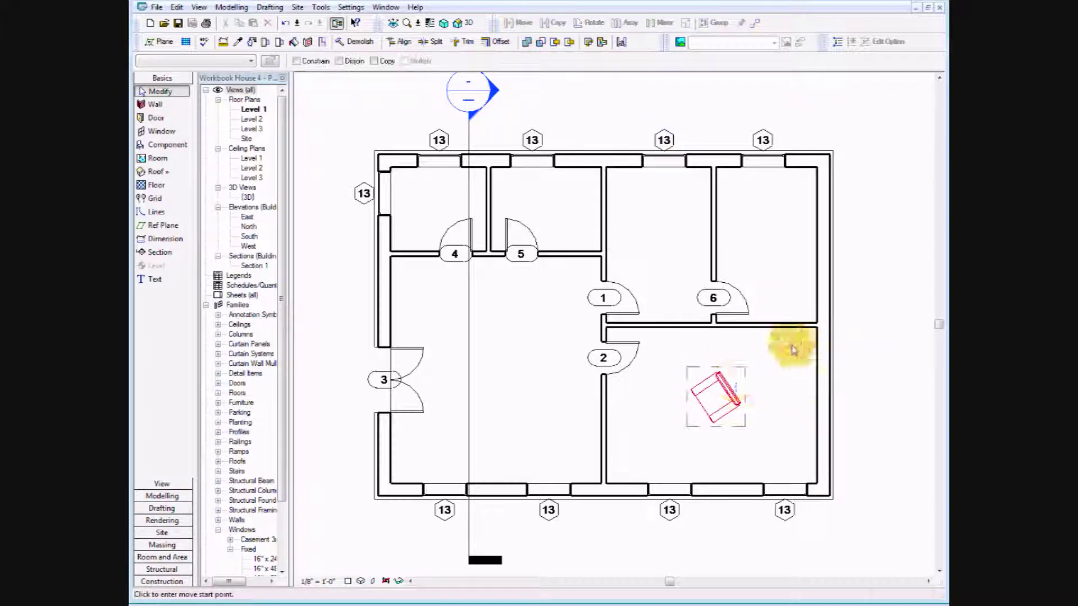
click(726, 393)
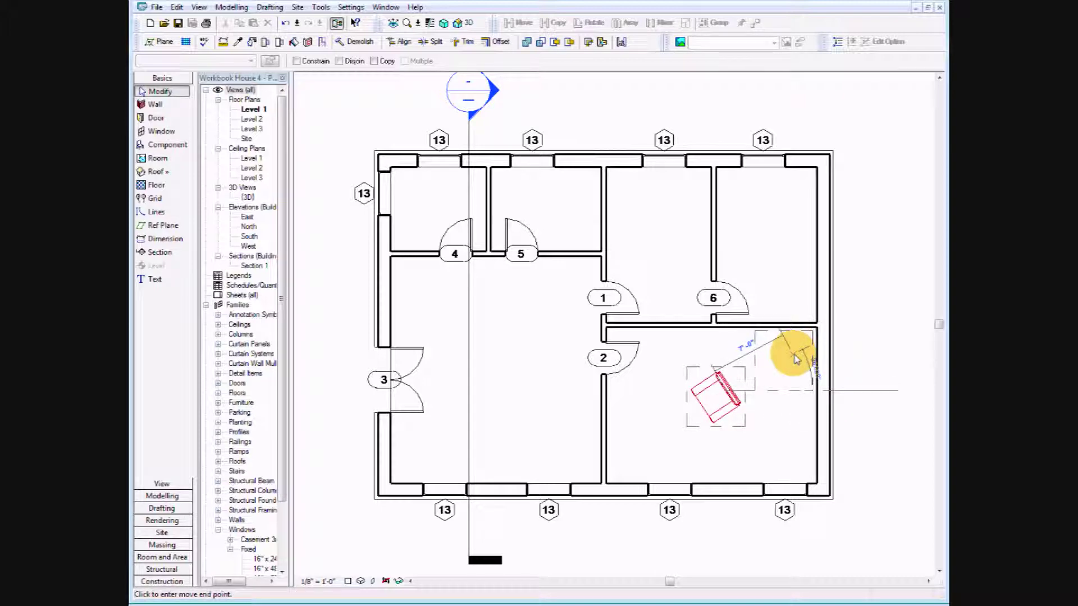
click(795, 349)
click(486, 350)
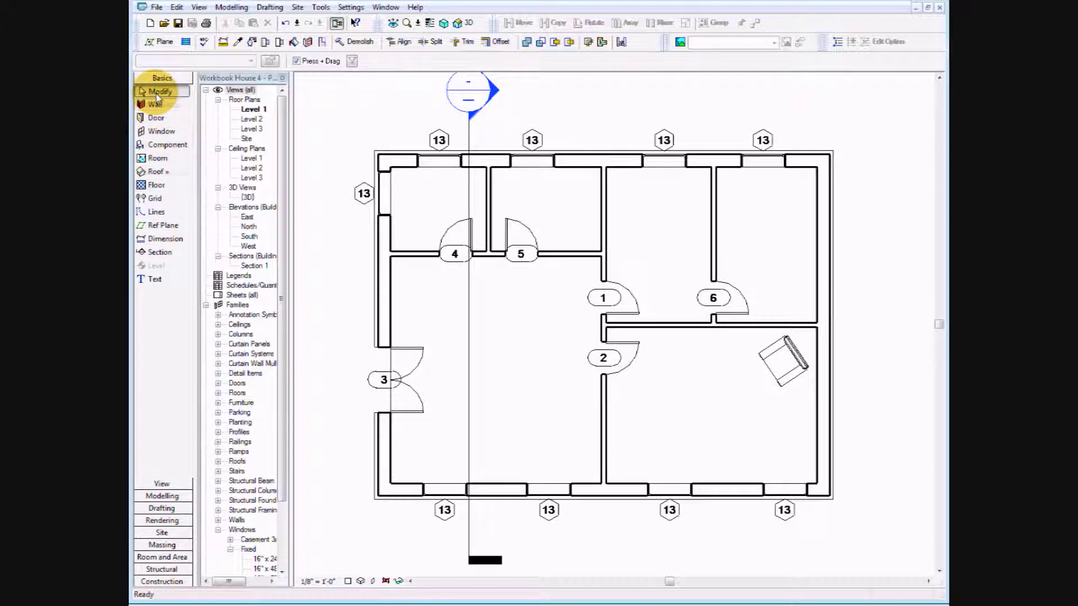
Place a camera in the room's lower-left corner aimed at the chair by the right wall.
click(159, 483)
click(169, 217)
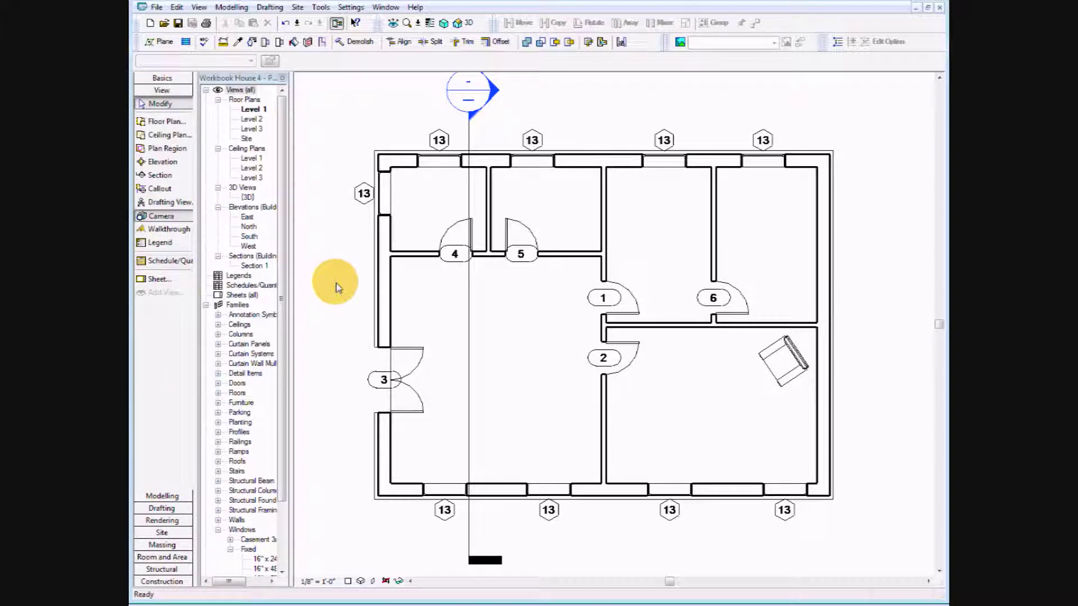
click(621, 469)
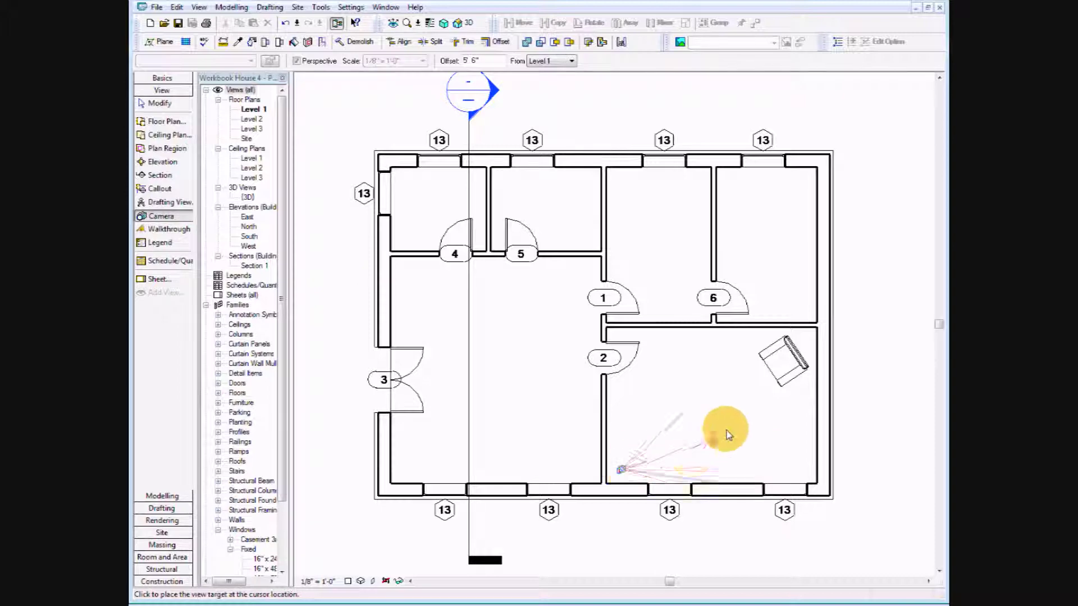
click(818, 337)
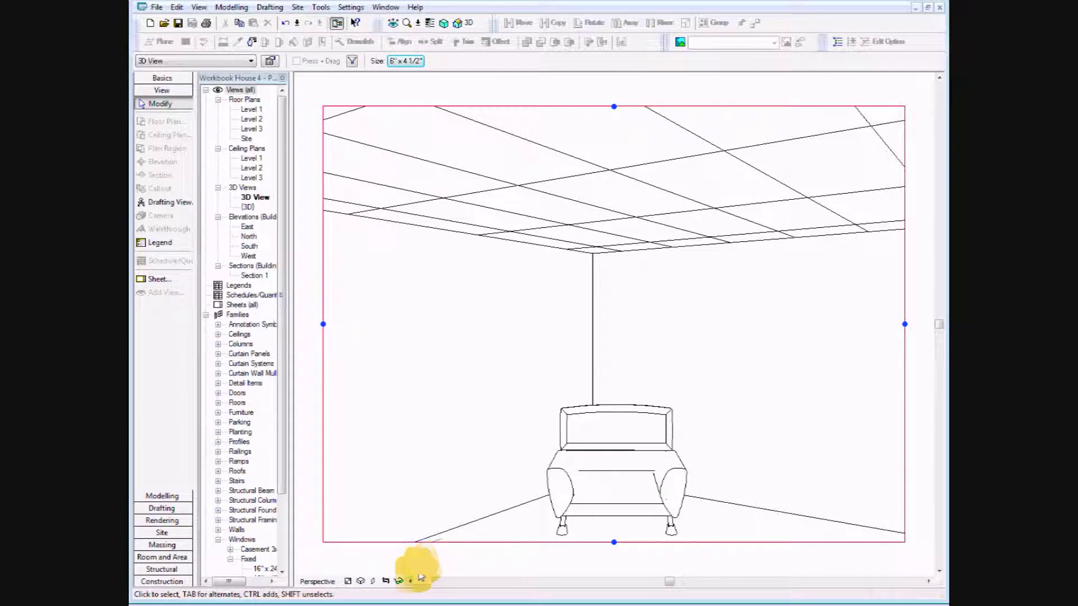
Shade camera view 3D View 1 with edges, then open the Level 2 floor plan.
click(364, 581)
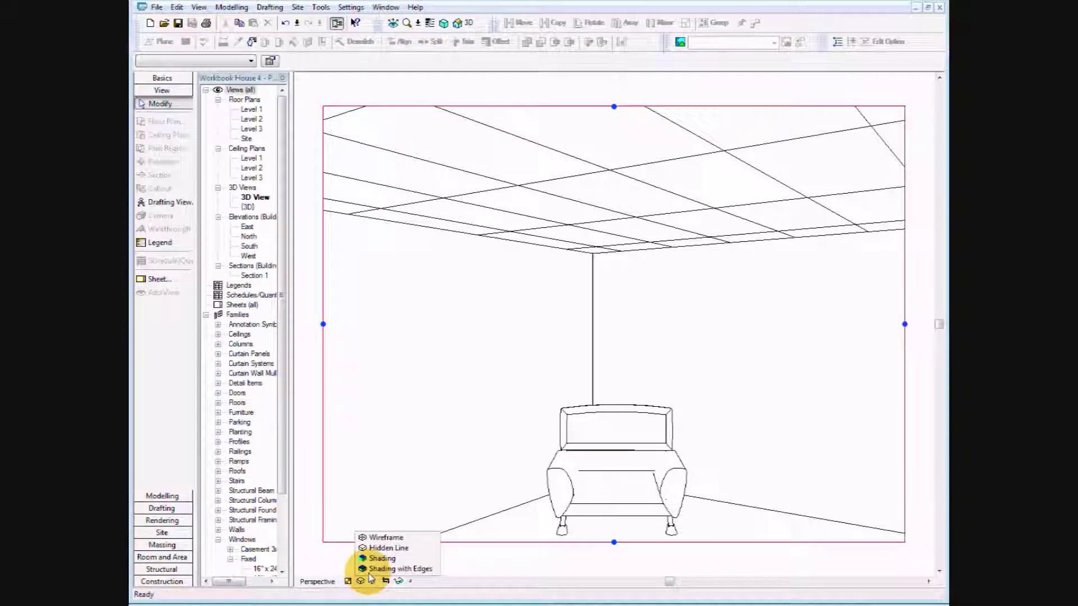
click(393, 568)
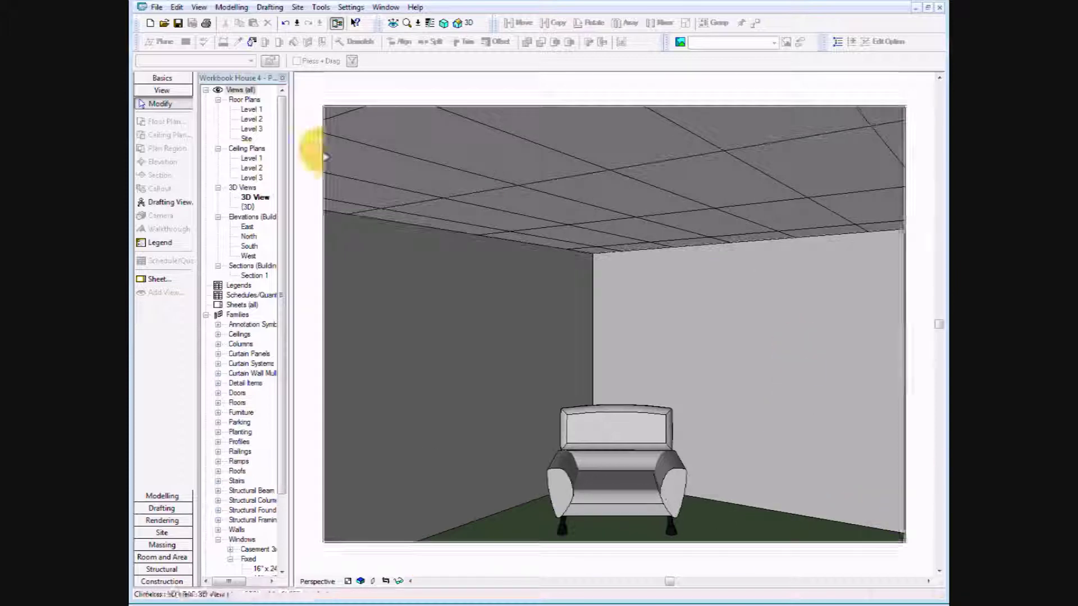
double_click(258, 120)
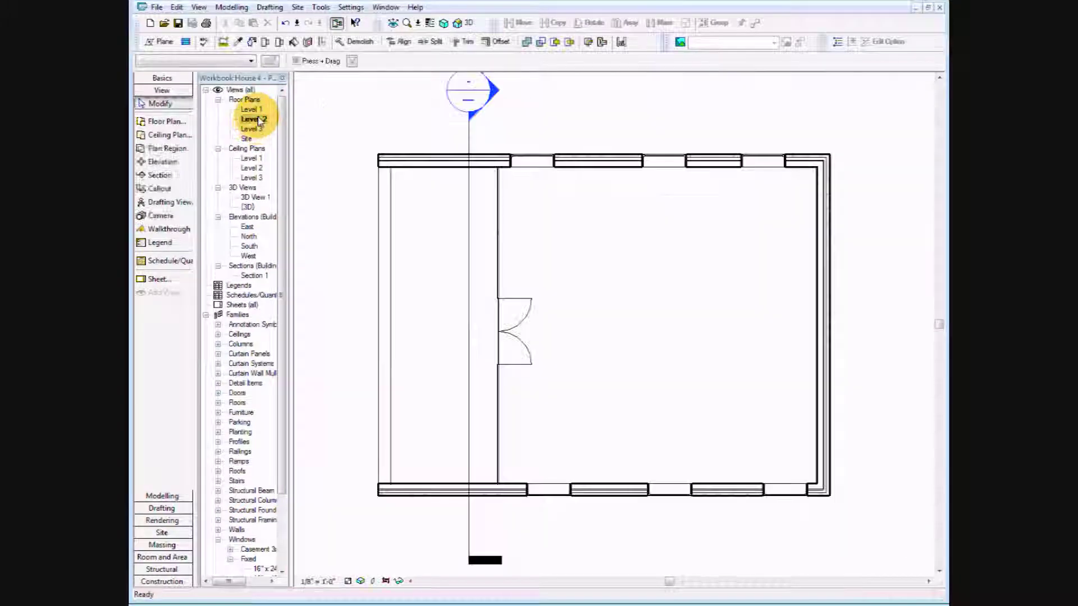
Open the Level 1 floor plan and shade it with edges.
double_click(250, 109)
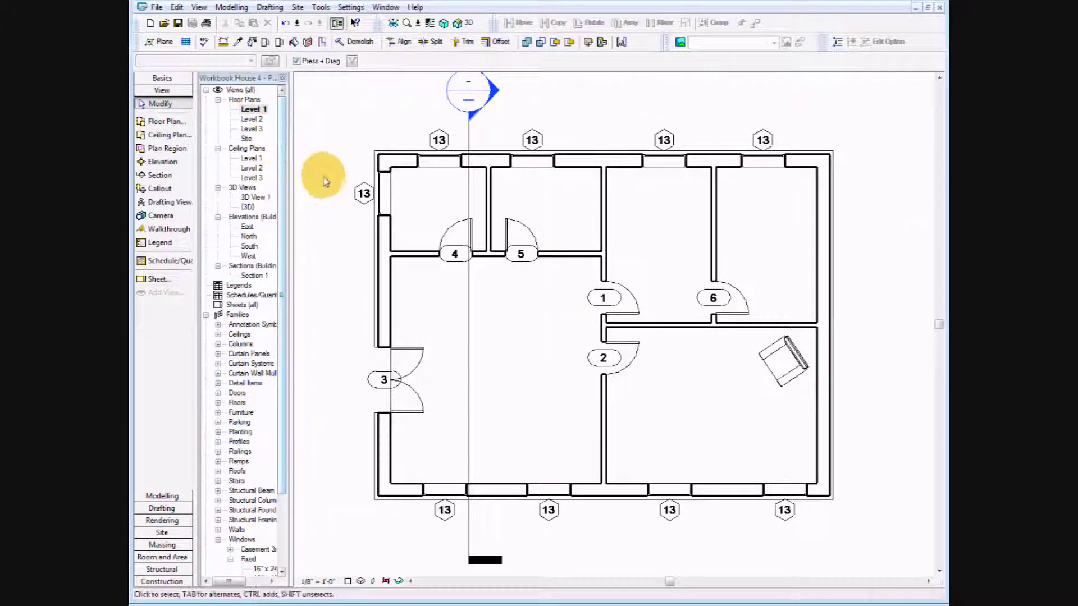
click(362, 581)
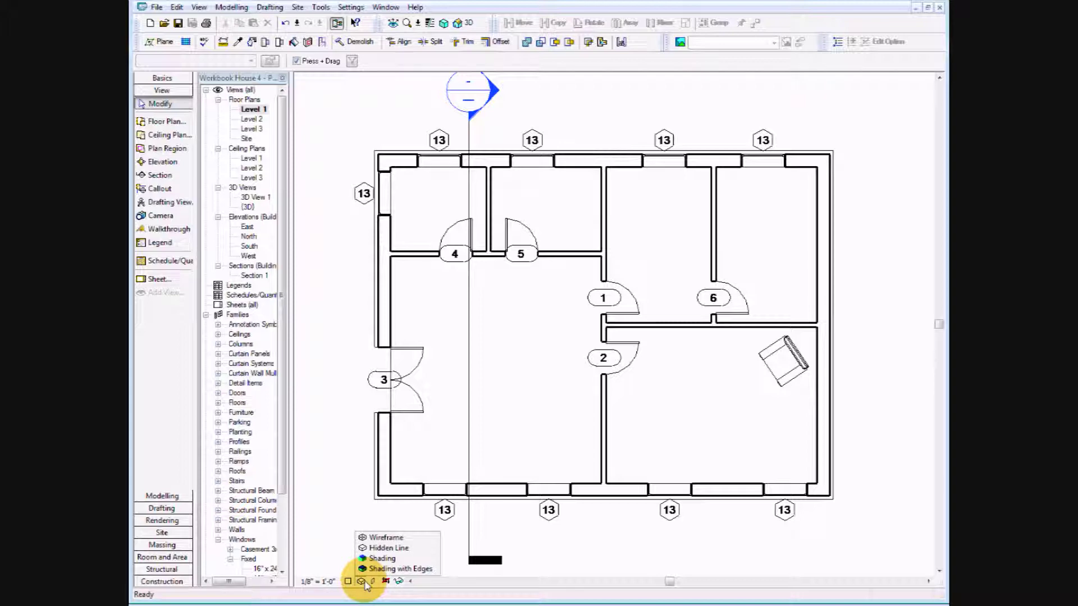
click(378, 574)
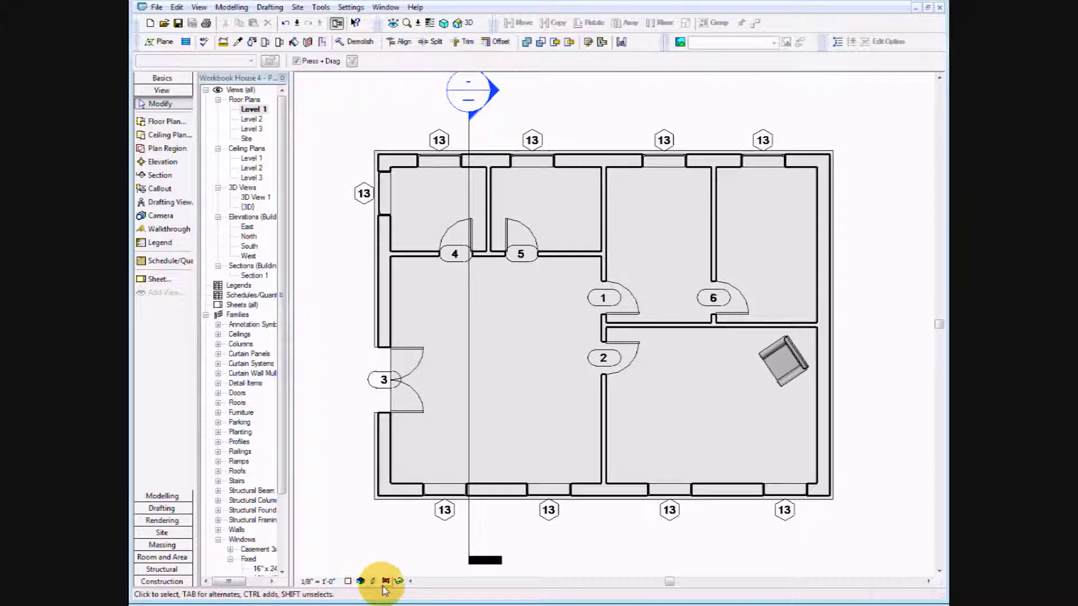
Turn shadows on in the Level 1 floor plan.
click(399, 582)
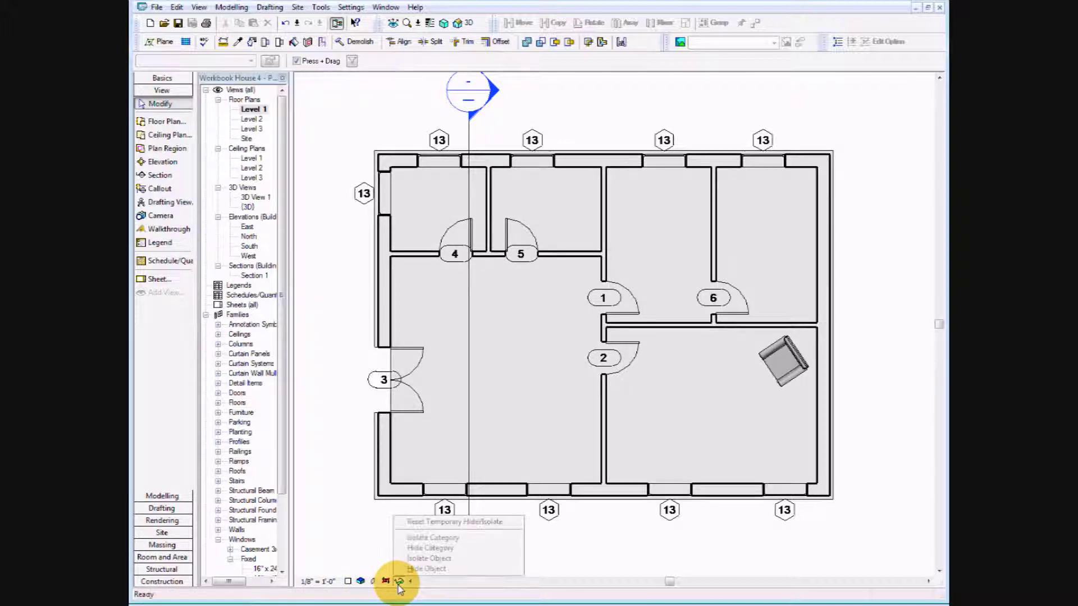
click(374, 582)
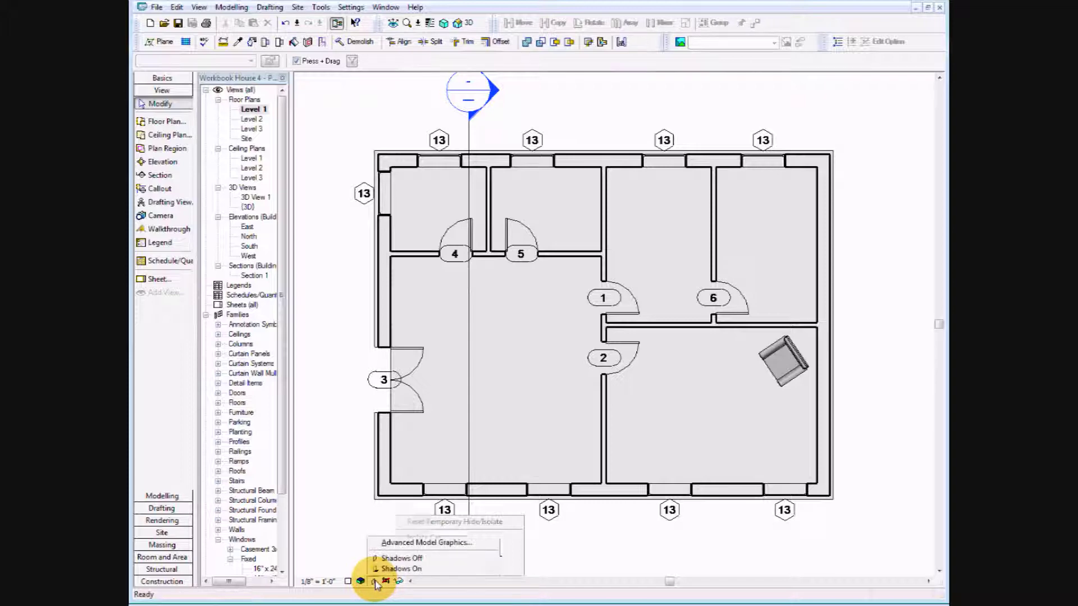
click(393, 568)
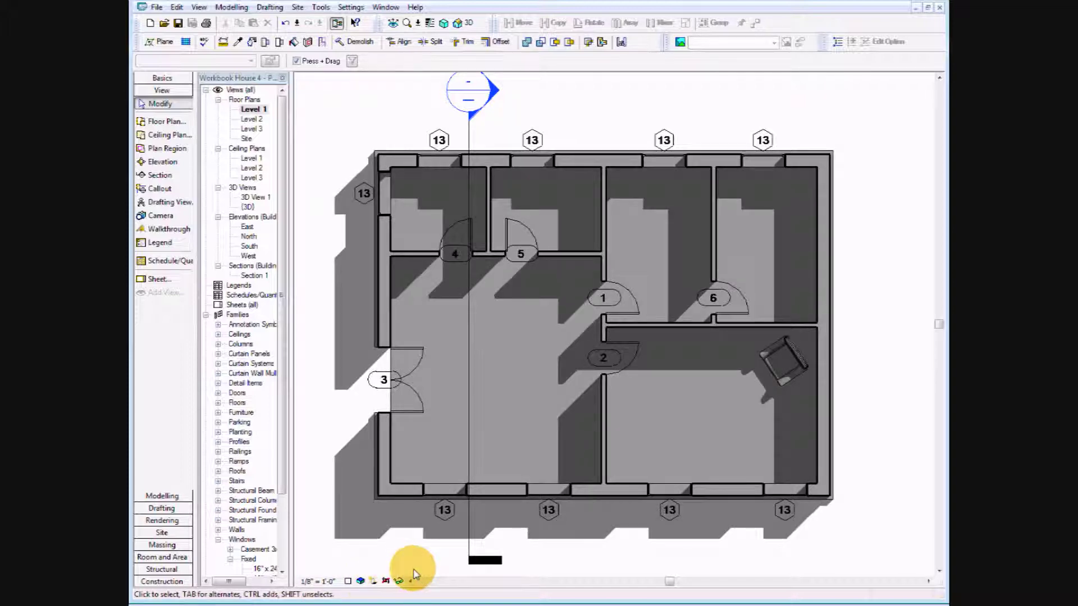
click(373, 582)
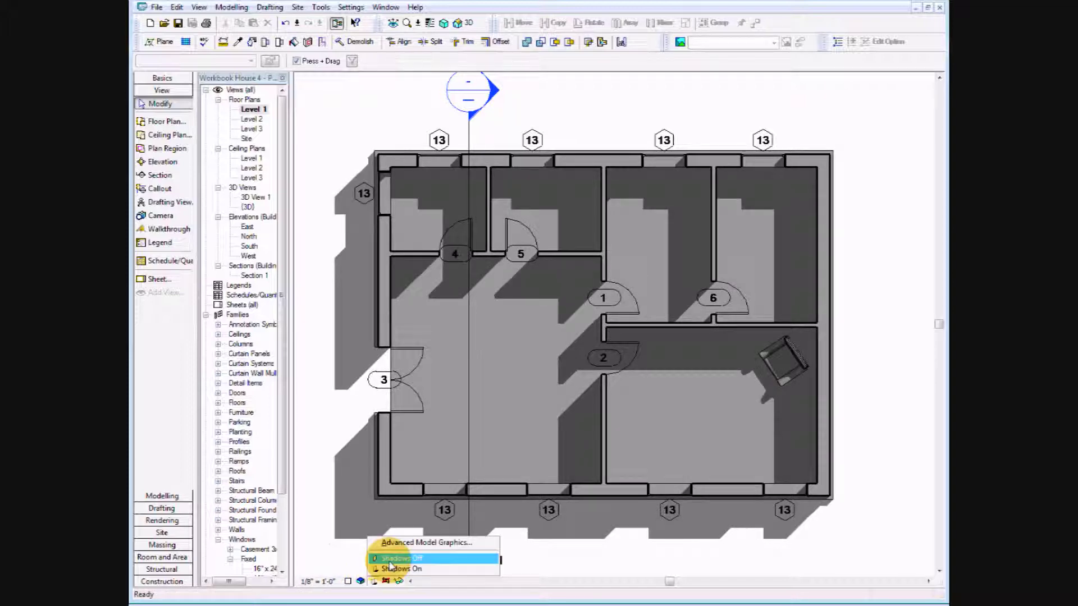